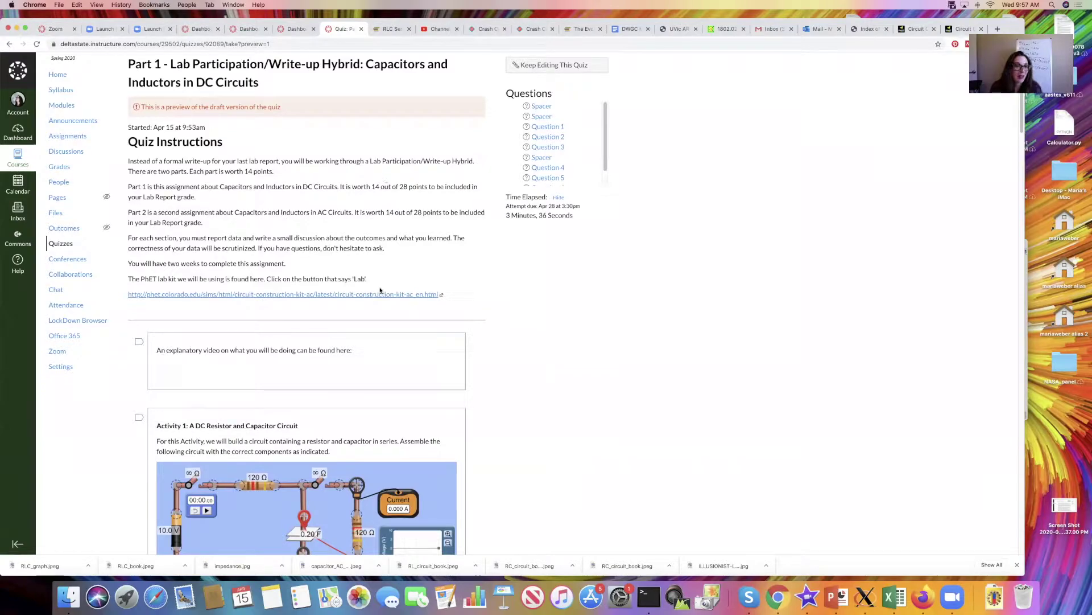
# Scroll the course page to the PhET link and launch the Circuit Construction Kit: AC simulation
pyautogui.scroll(-6, 393, 348)
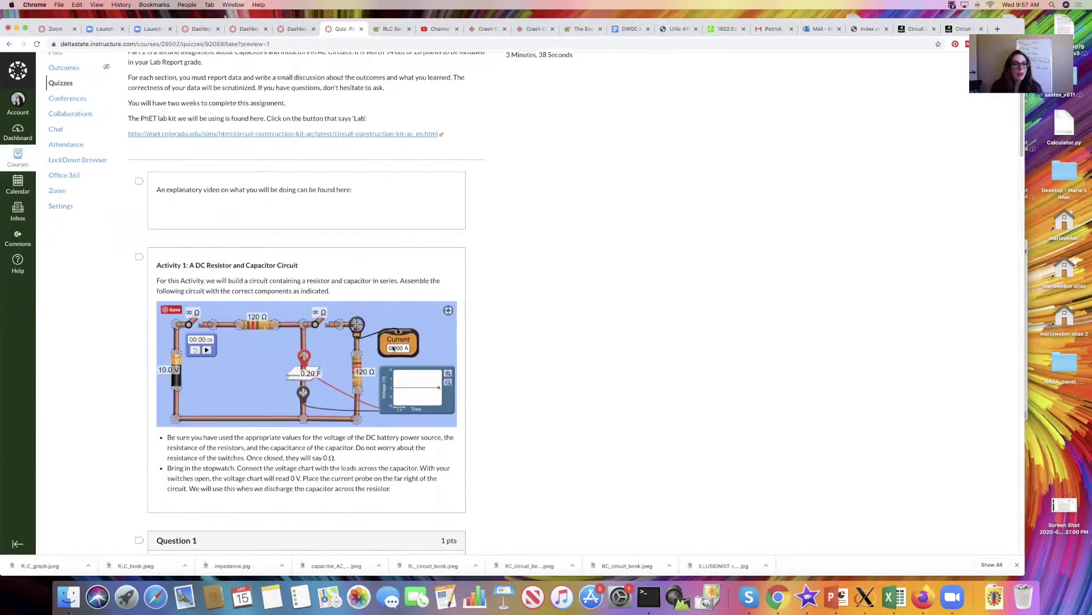
pyautogui.scroll(-1, 393, 348)
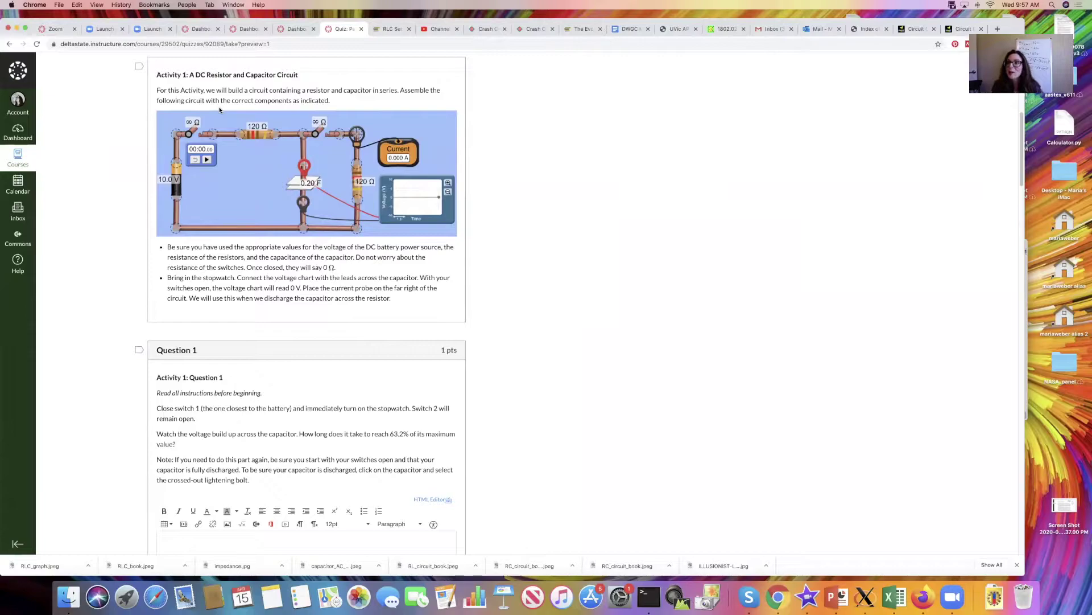
pyautogui.scroll(2, 245, 180)
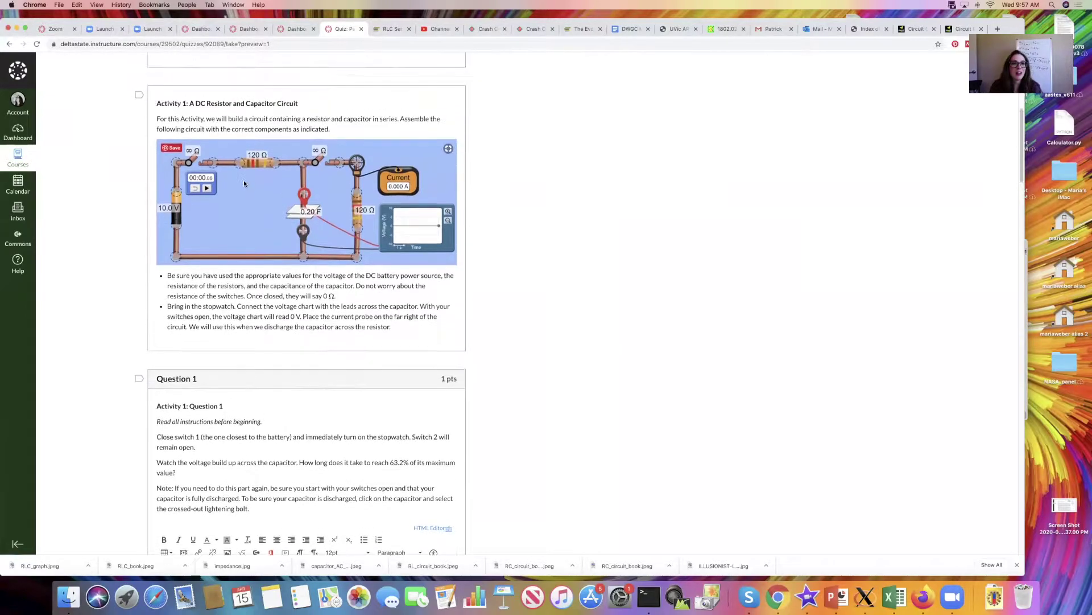
pyautogui.scroll(1, 244, 182)
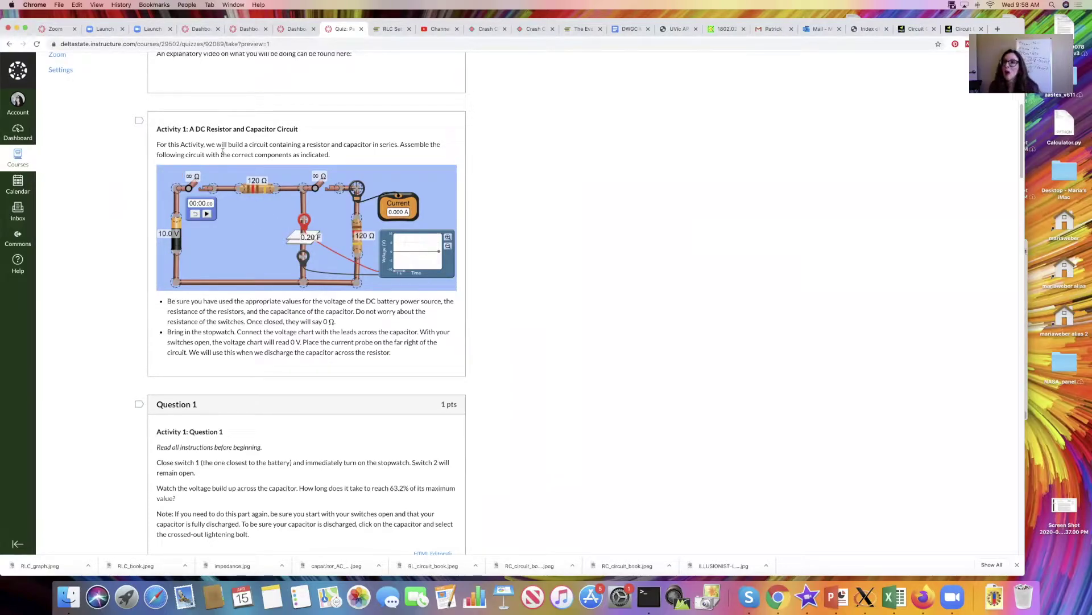
pyautogui.scroll(5, 220, 153)
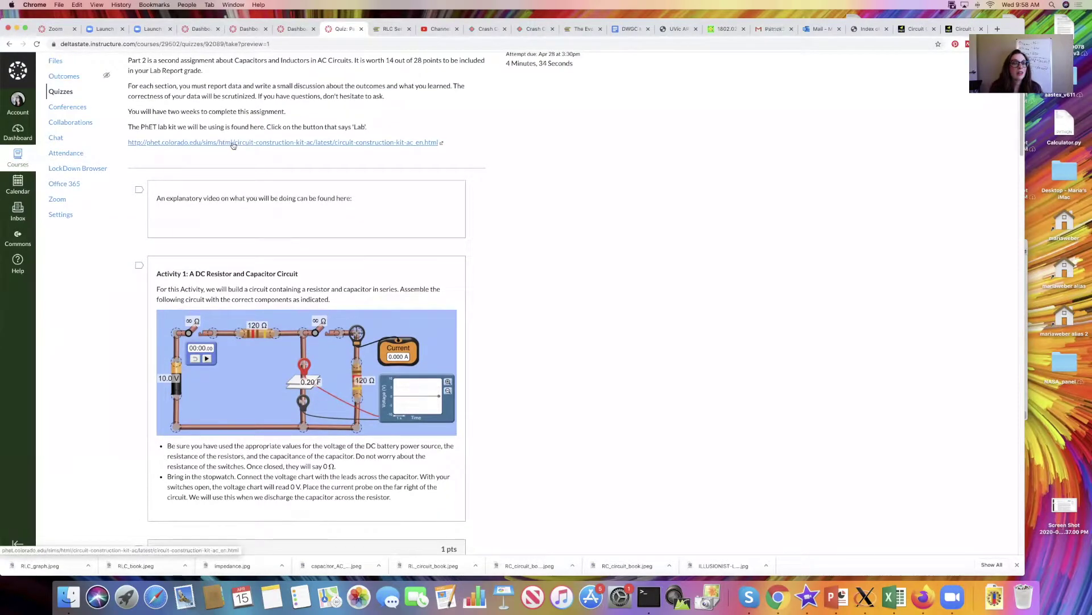
pyautogui.click(233, 145)
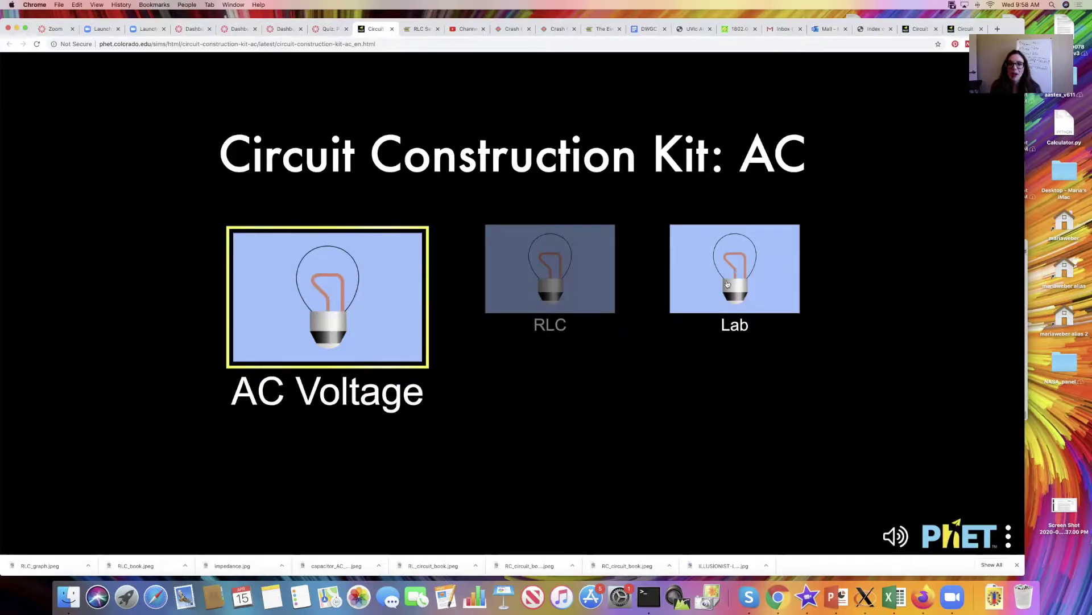
# Choose the Lab screen, close the duplicate tab, and return to the 100.0 V AC circuit tab
pyautogui.click(711, 284)
pyautogui.click(703, 302)
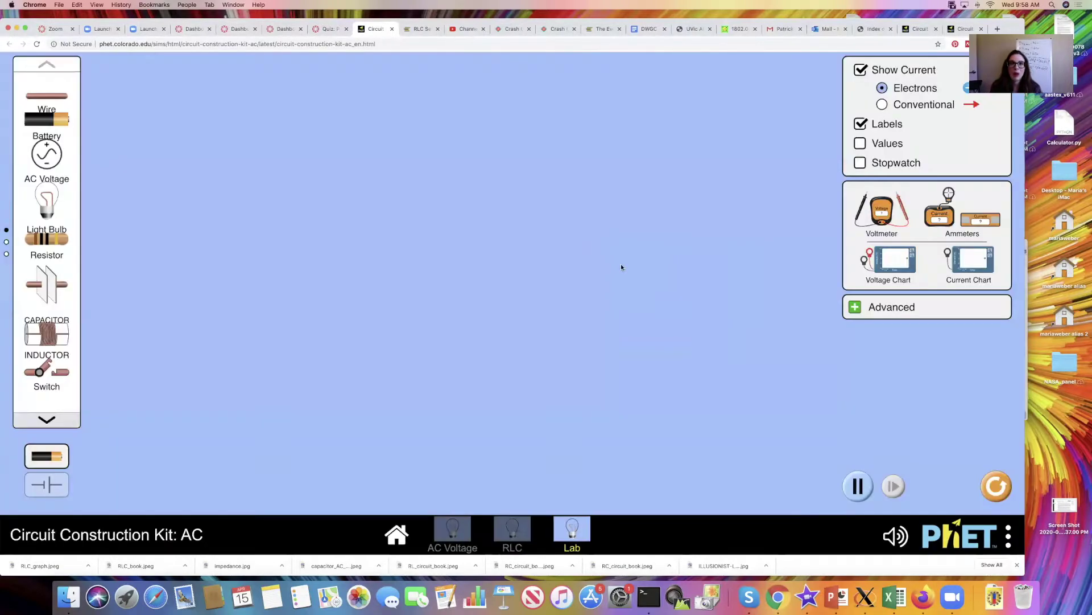
pyautogui.click(392, 29)
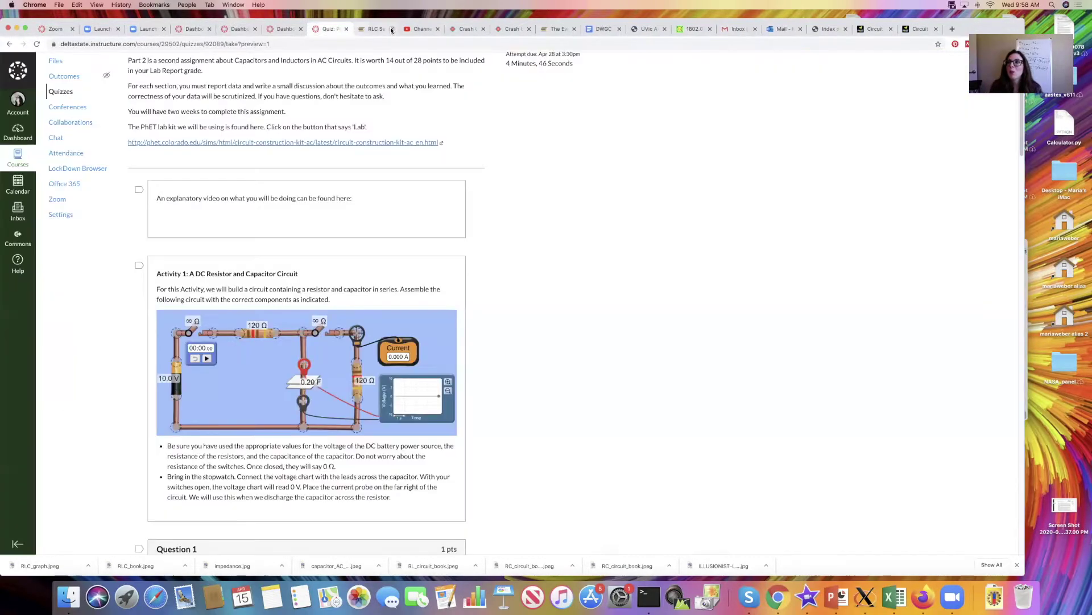
pyautogui.click(918, 31)
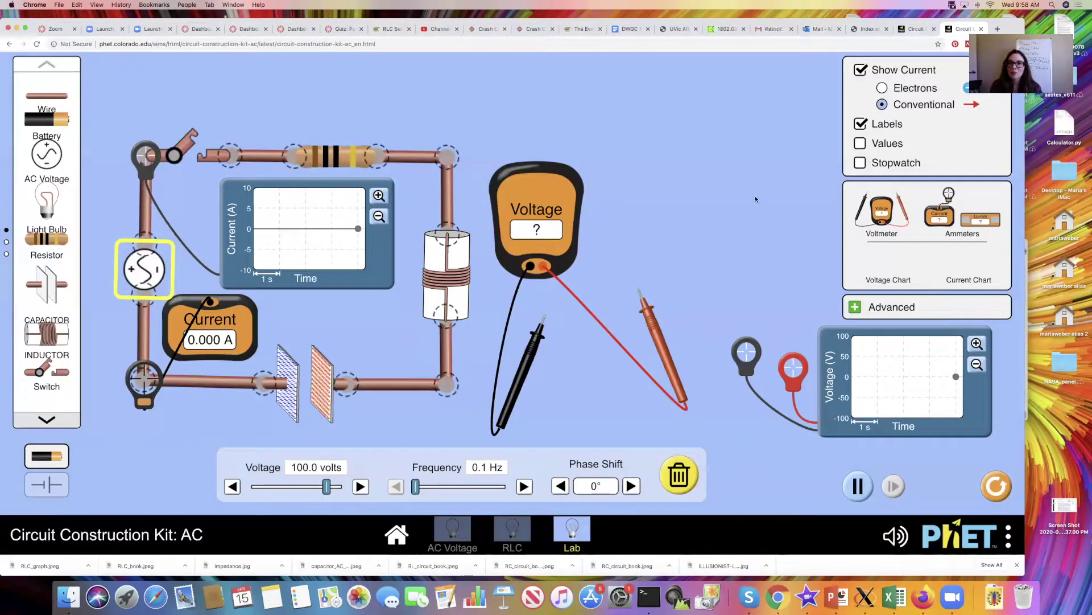
# On the RC circuit tab, check the 0.20 F capacitor and the 10.0 V battery values
pyautogui.click(912, 29)
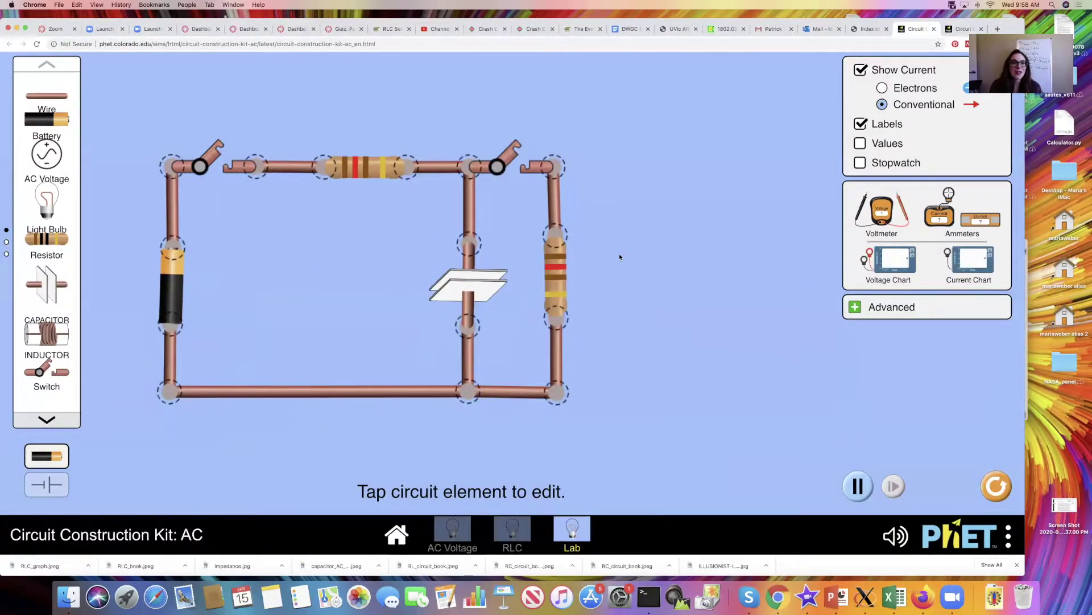
pyautogui.moveTo(473, 284); pyautogui.dragTo(472, 279)
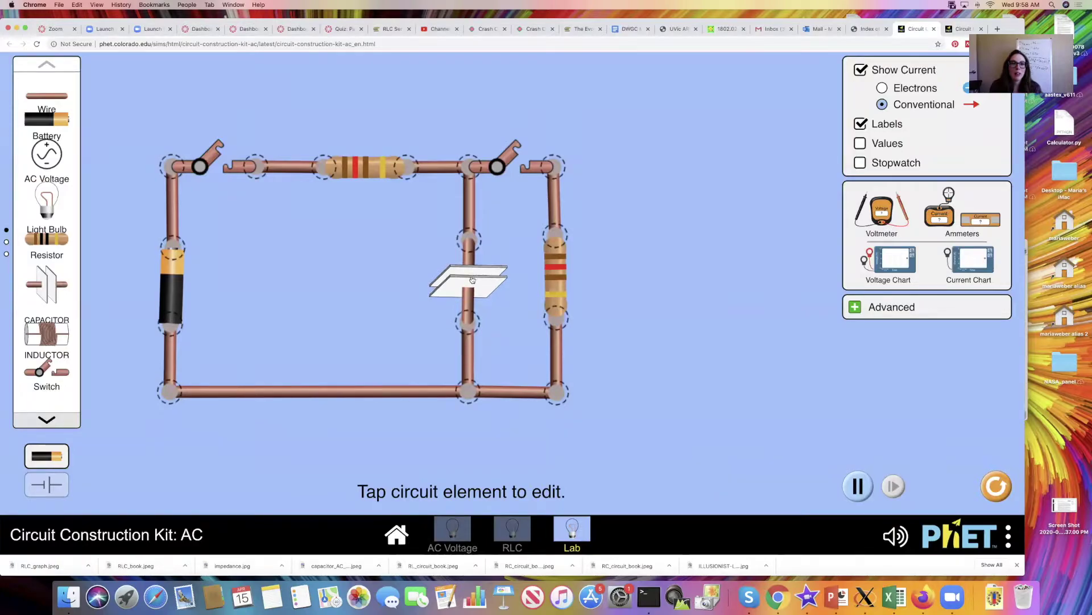
pyautogui.click(472, 280)
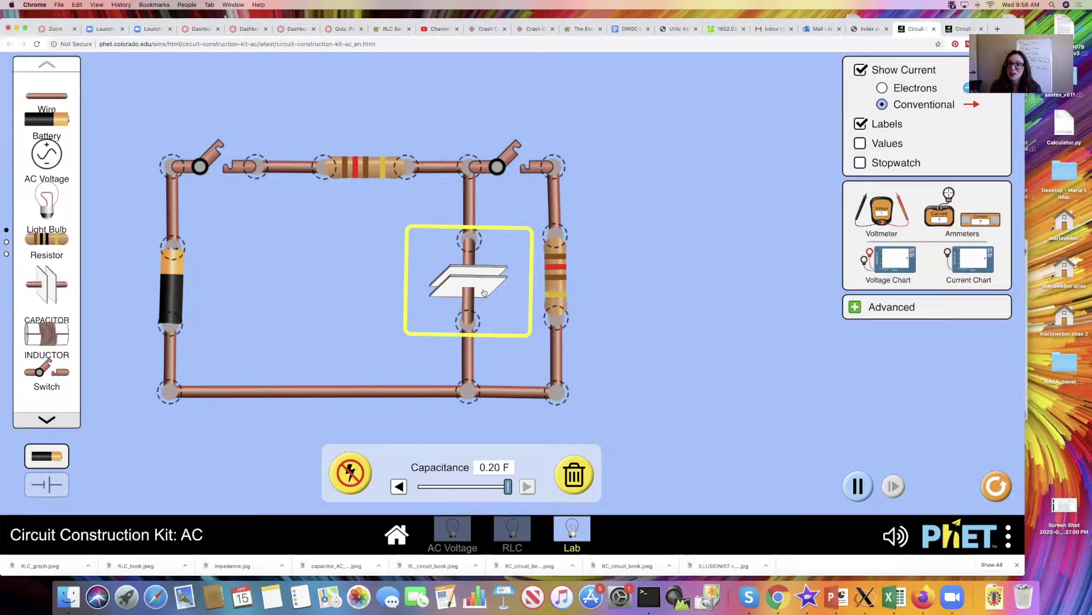
pyautogui.click(196, 284)
pyautogui.click(177, 286)
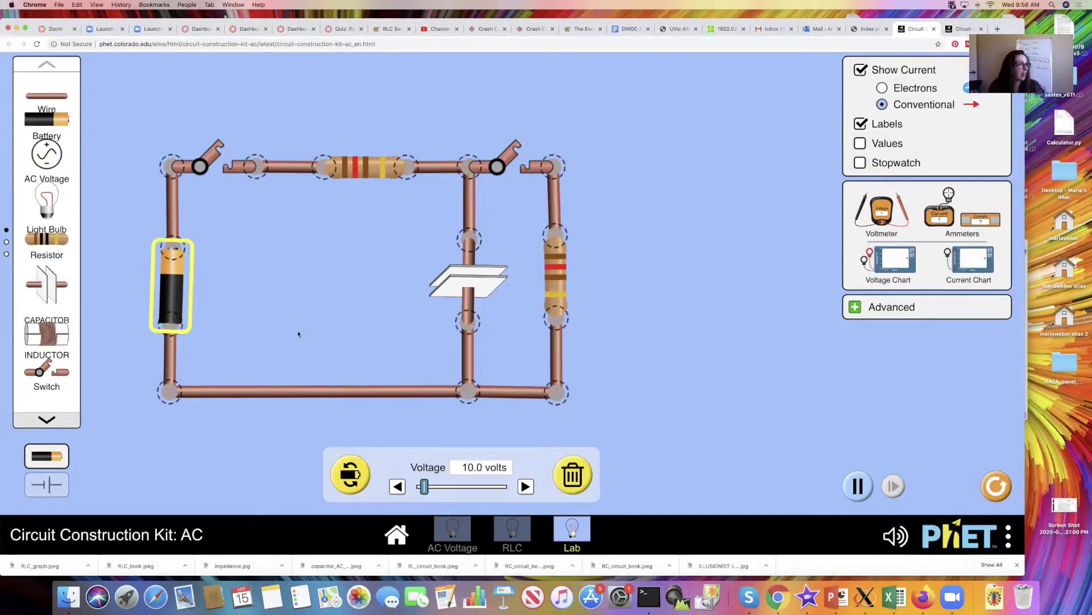
# Check that both resistors are 120 Ω, then recheck the capacitor's capacitance
pyautogui.click(370, 164)
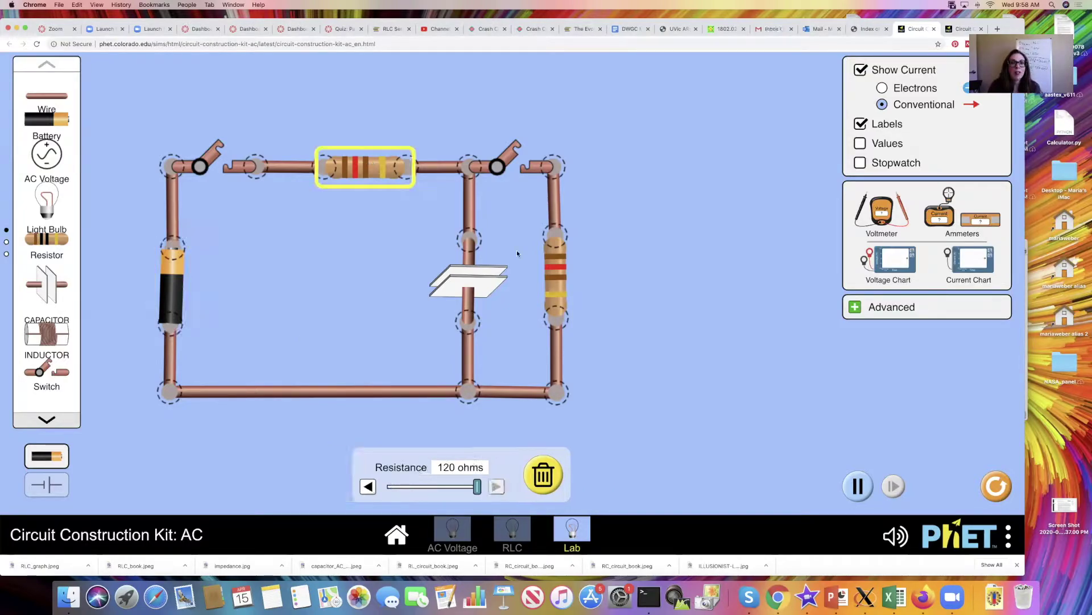
pyautogui.click(552, 295)
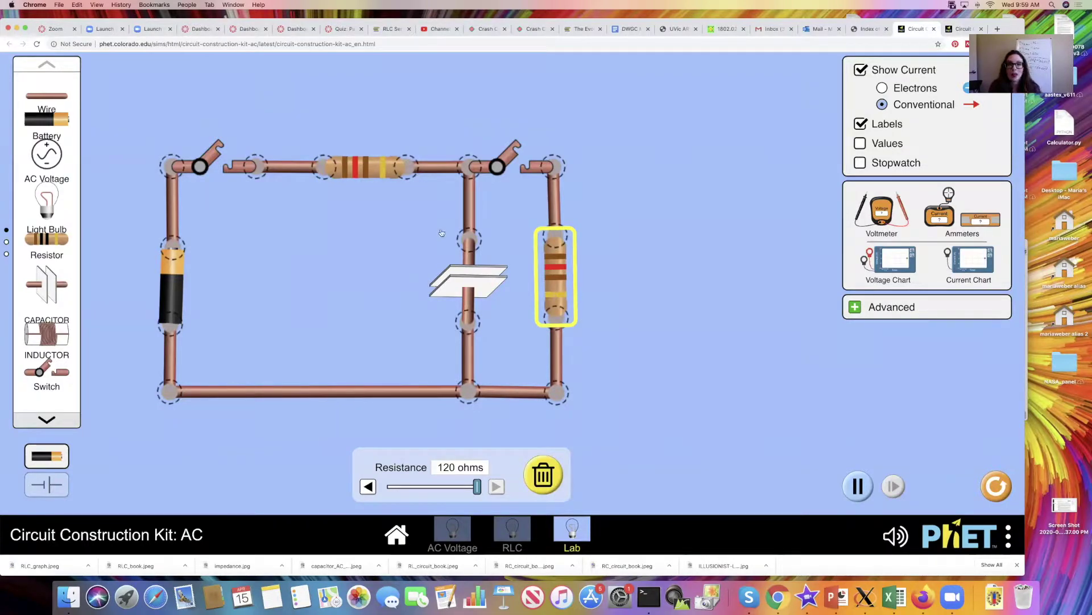
pyautogui.click(371, 177)
pyautogui.click(570, 295)
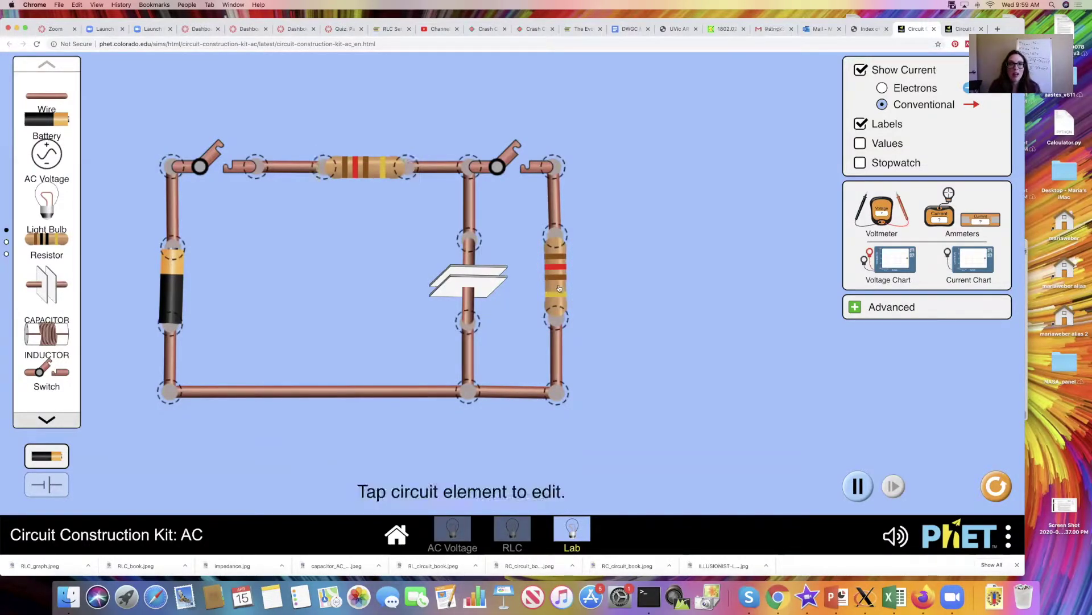
pyautogui.click(555, 279)
pyautogui.click(468, 279)
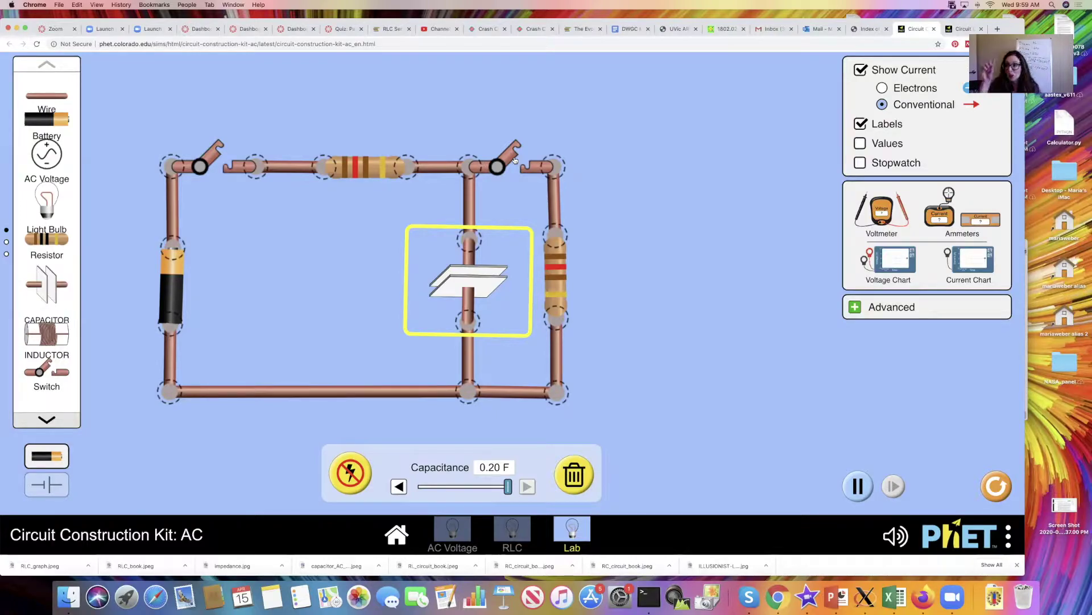
# Add a Voltage Chart with leads across the capacitor and place it beside the circuit
pyautogui.click(633, 217)
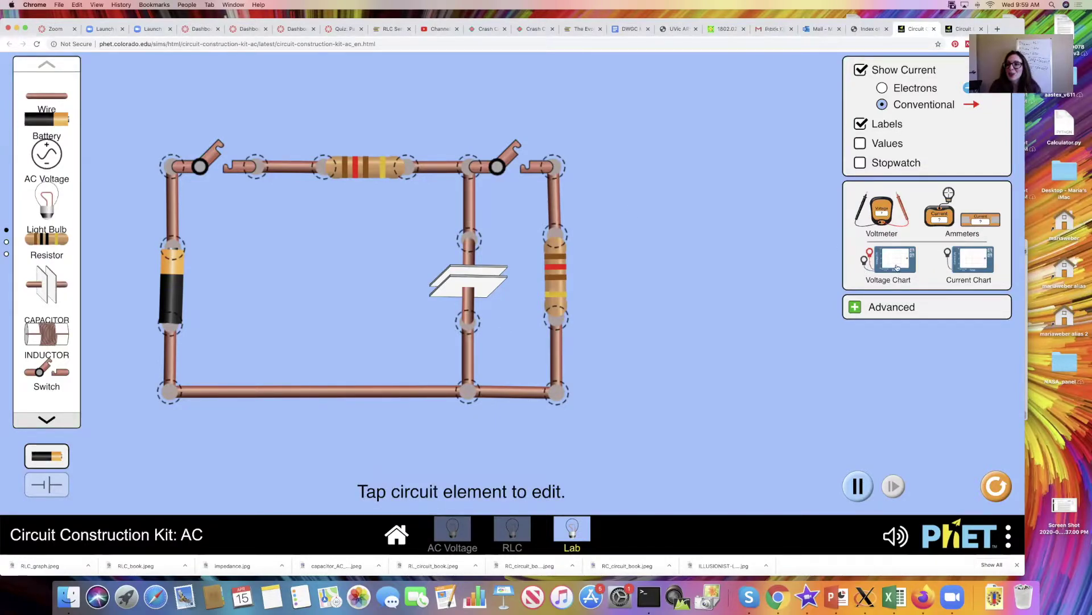
pyautogui.moveTo(896, 265); pyautogui.dragTo(708, 214)
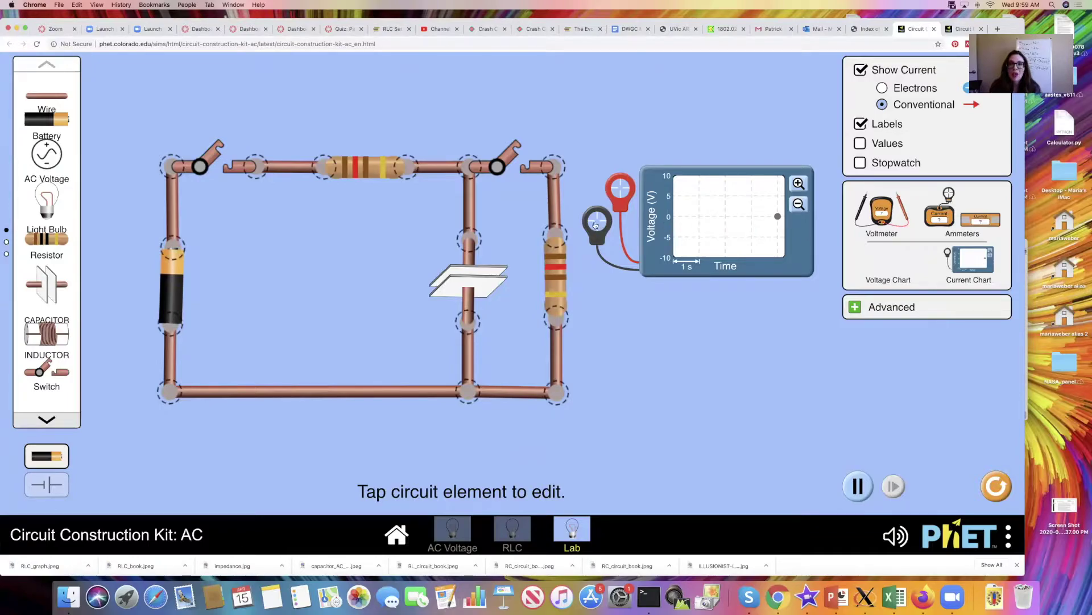
pyautogui.moveTo(597, 222); pyautogui.dragTo(470, 325)
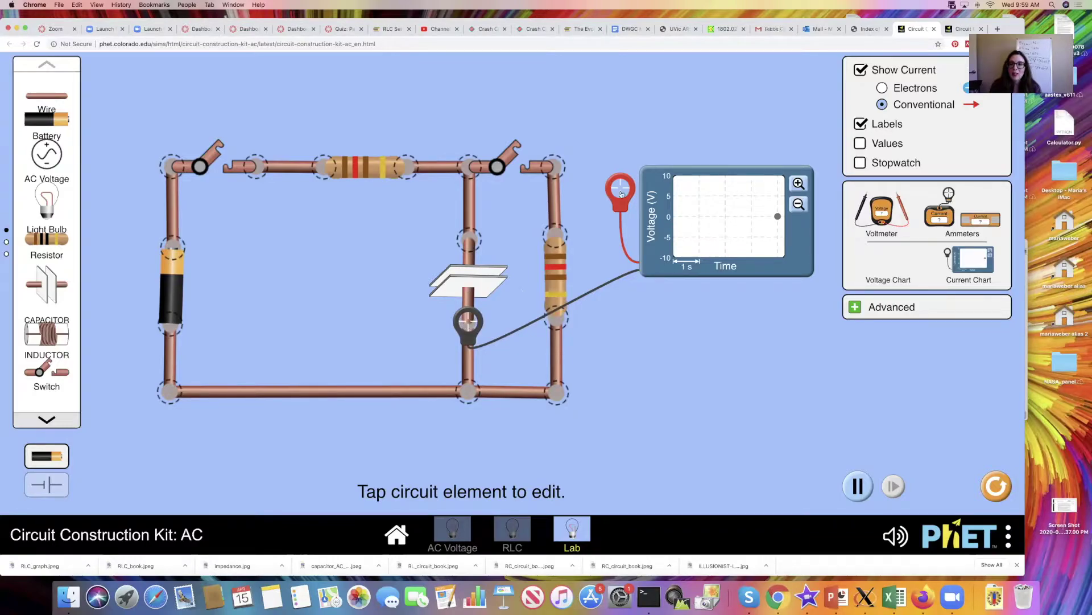
pyautogui.moveTo(620, 188)
pyautogui.mouseDown()
pyautogui.moveTo(487, 244)
pyautogui.moveTo(467, 239)
pyautogui.mouseUp()
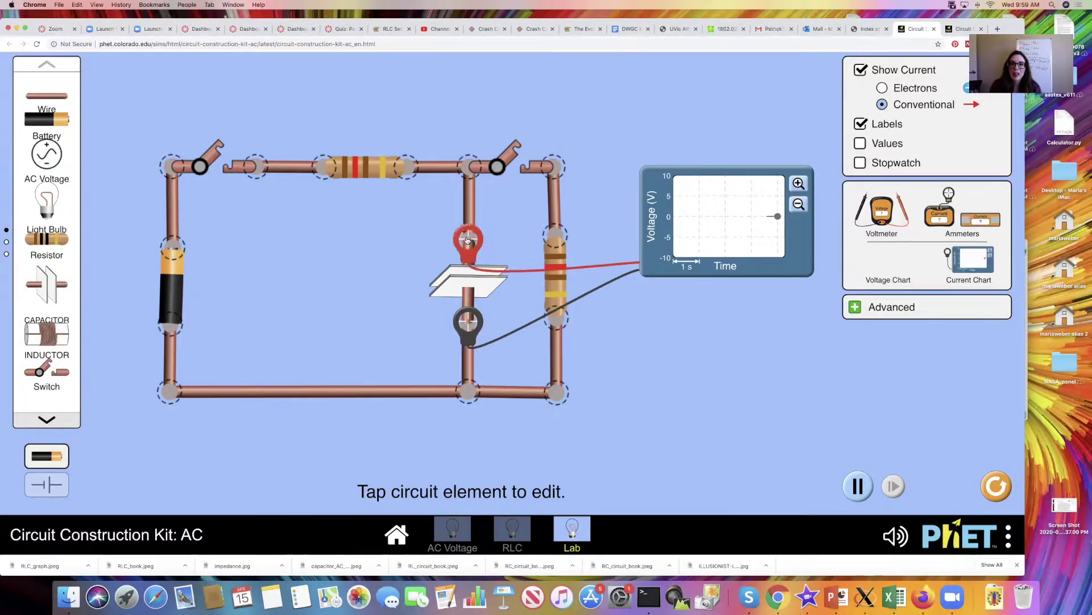
pyautogui.moveTo(728, 246)
pyautogui.mouseDown()
pyautogui.moveTo(711, 314)
pyautogui.moveTo(671, 330)
pyautogui.mouseUp()
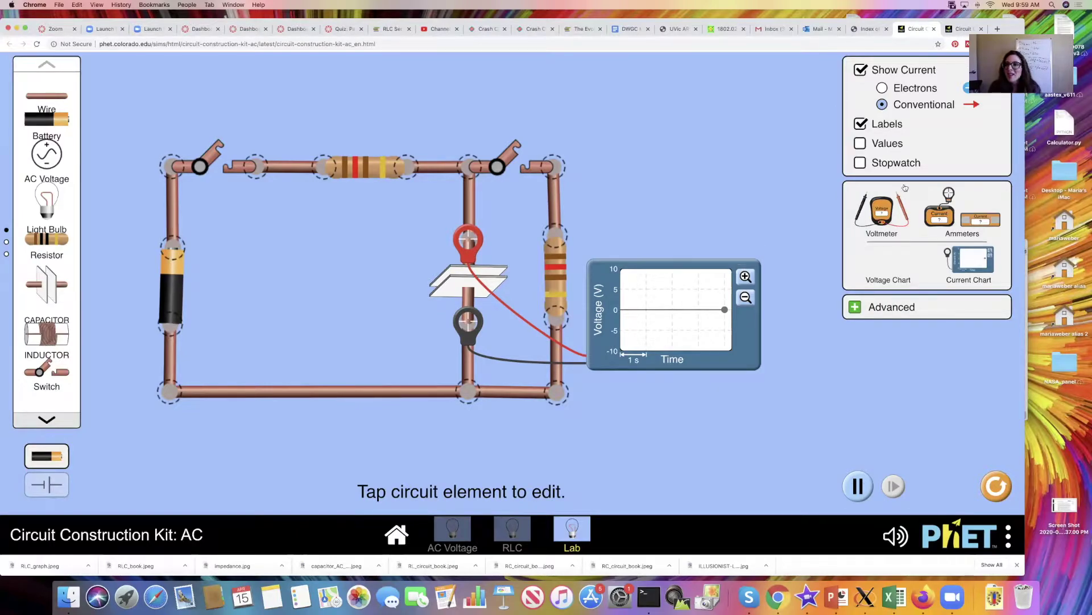
# Clamp an ammeter onto the right vertical wire, reading 0.000 A
pyautogui.moveTo(943, 215); pyautogui.dragTo(683, 192)
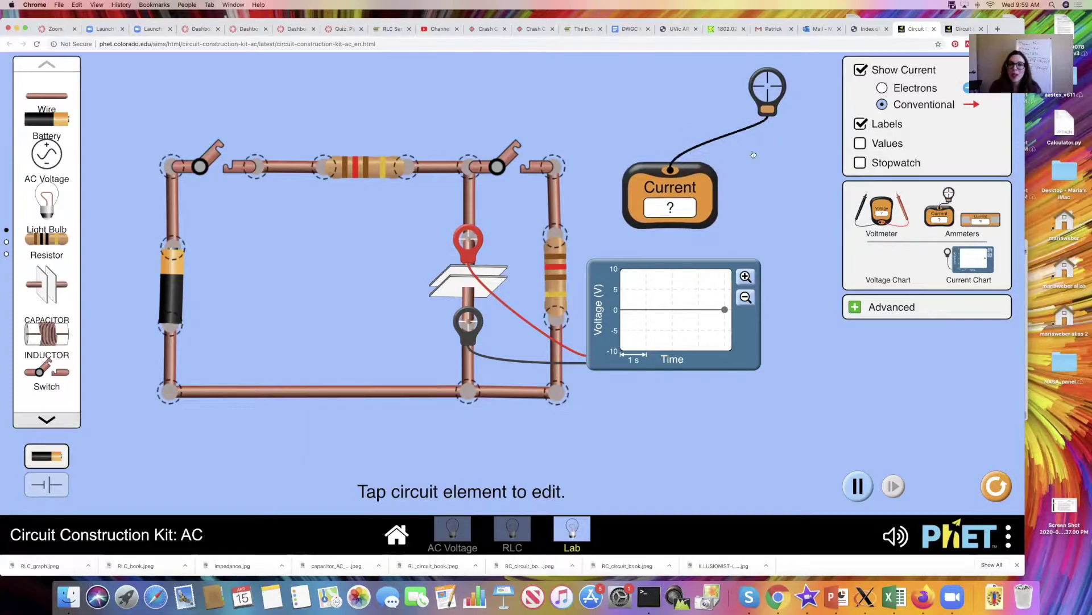
pyautogui.moveTo(768, 86); pyautogui.dragTo(554, 169)
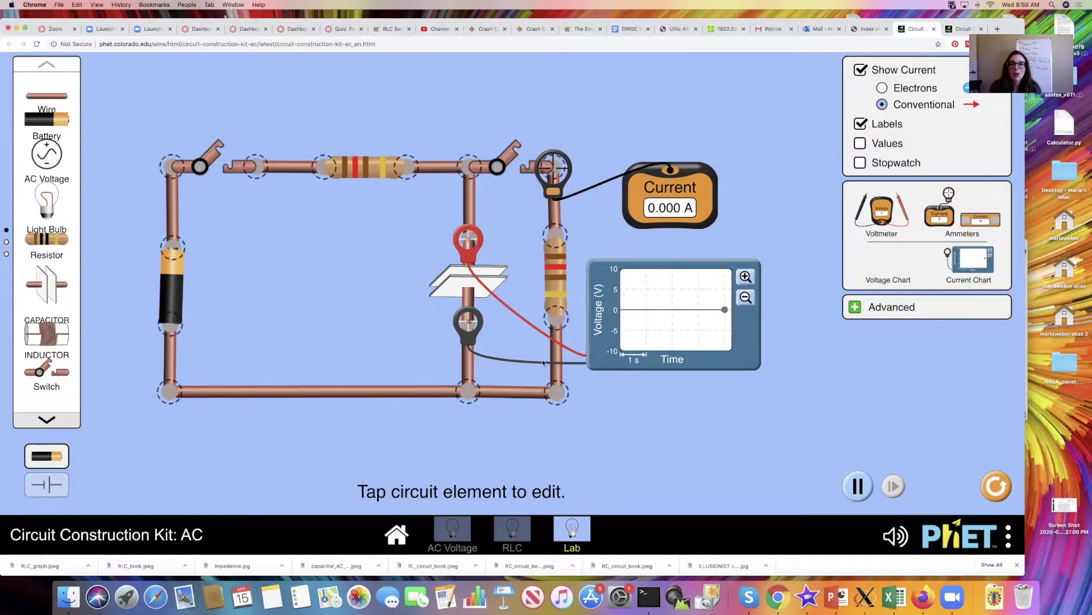
pyautogui.moveTo(658, 183); pyautogui.dragTo(669, 204)
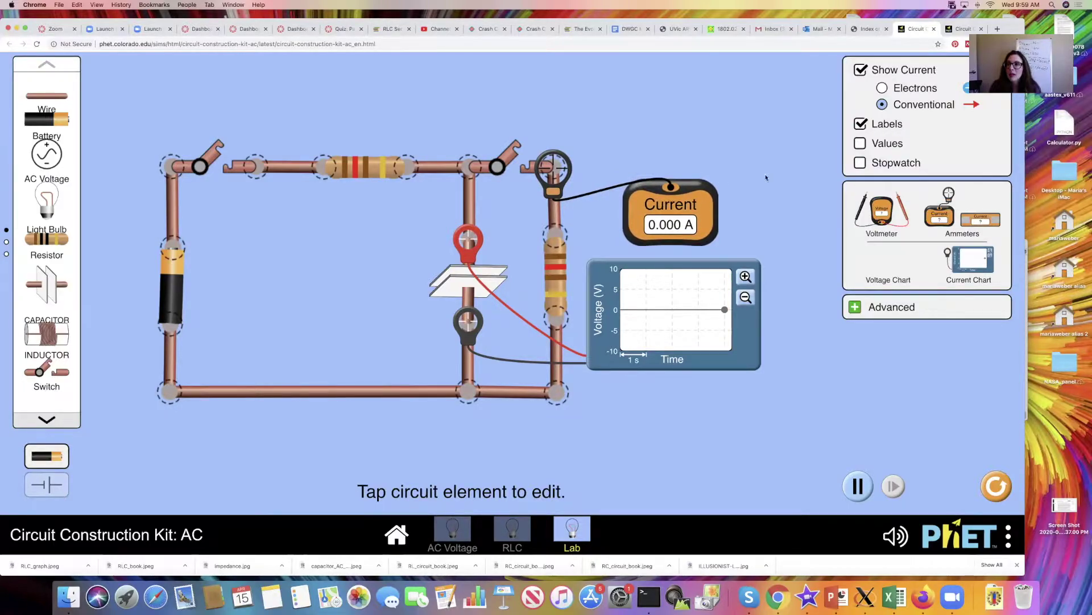
# Place the stopwatch at 00:00.00 in the circuit's empty area and confirm the battery reads 10.0 V
pyautogui.click(885, 165)
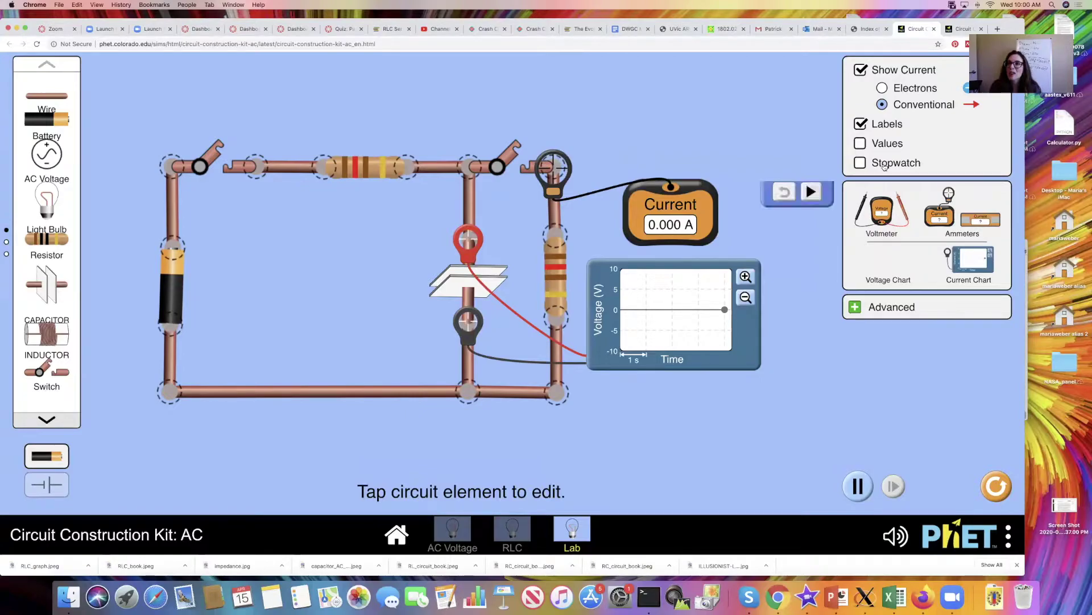
pyautogui.moveTo(826, 176); pyautogui.dragTo(267, 214)
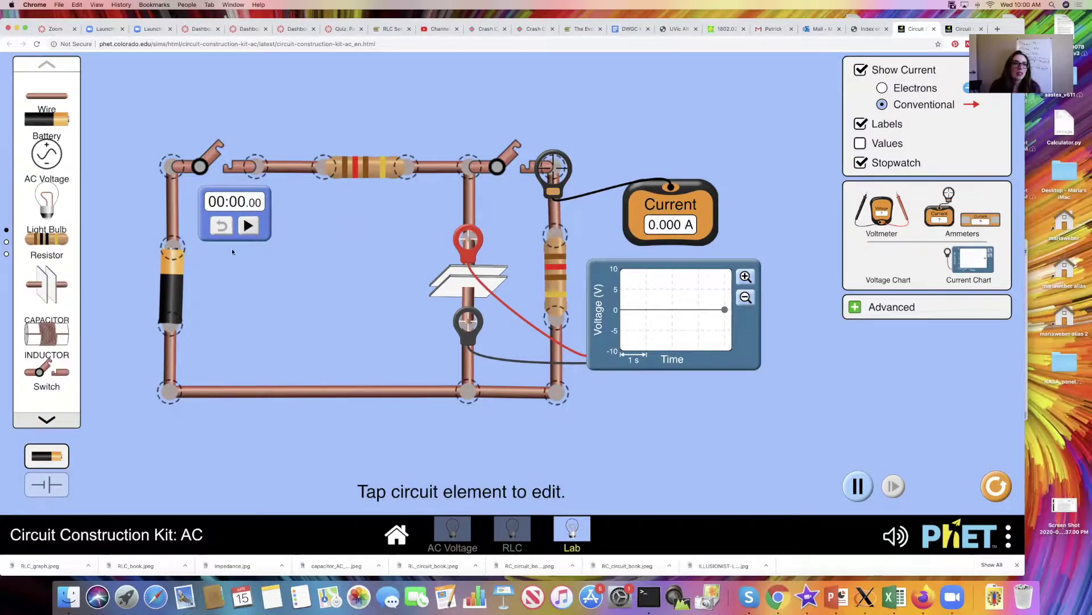
pyautogui.click(171, 285)
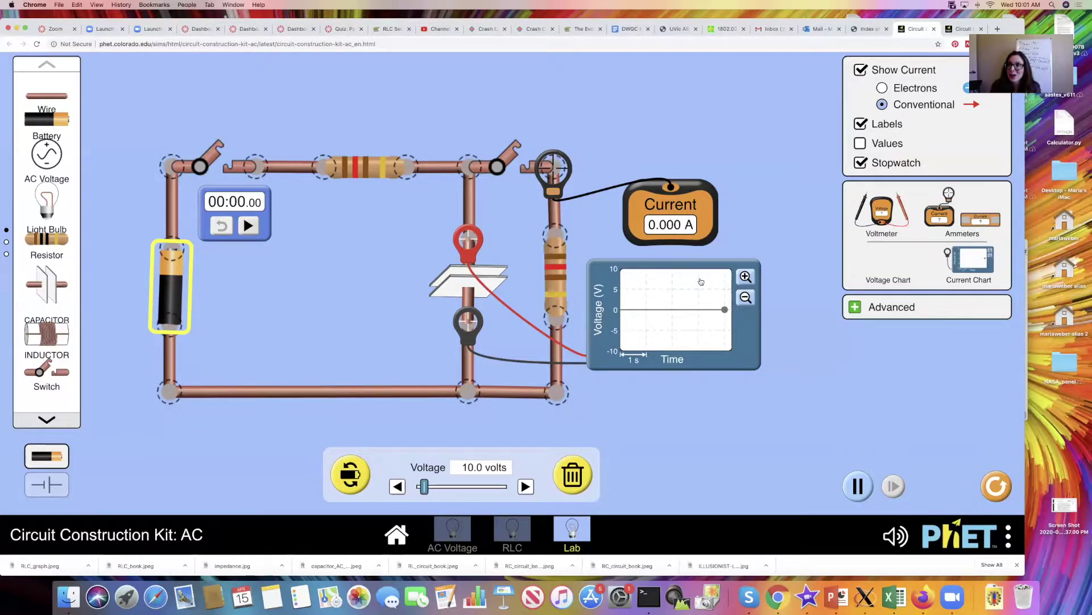
# Close the left switch and time the capacitor charging, with the stopwatch reaching 00:25.06
pyautogui.click(235, 169)
pyautogui.click(235, 169)
pyautogui.click(248, 226)
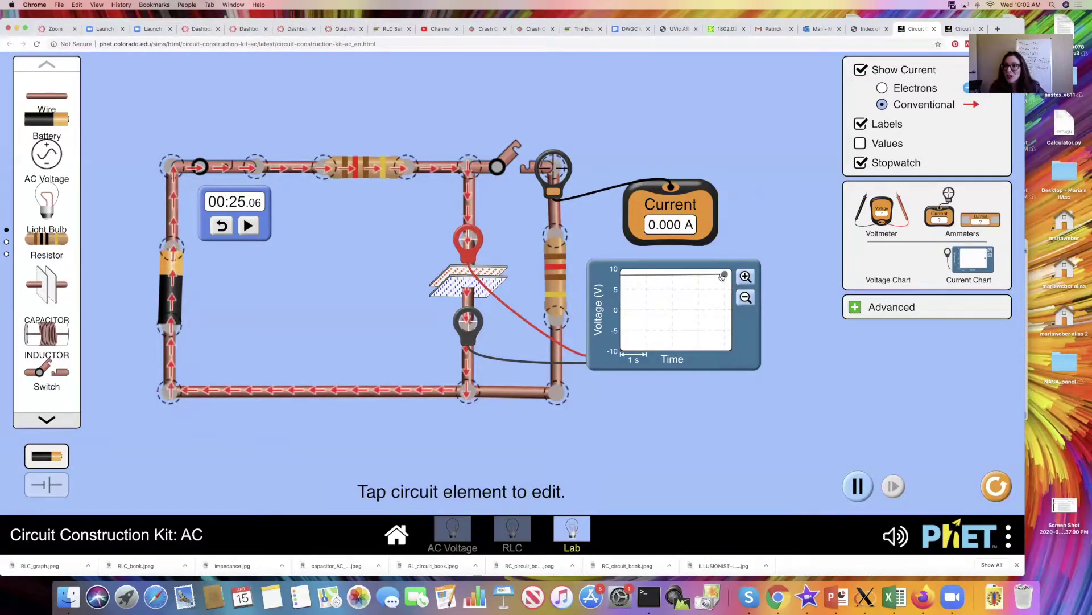
pyautogui.click(167, 287)
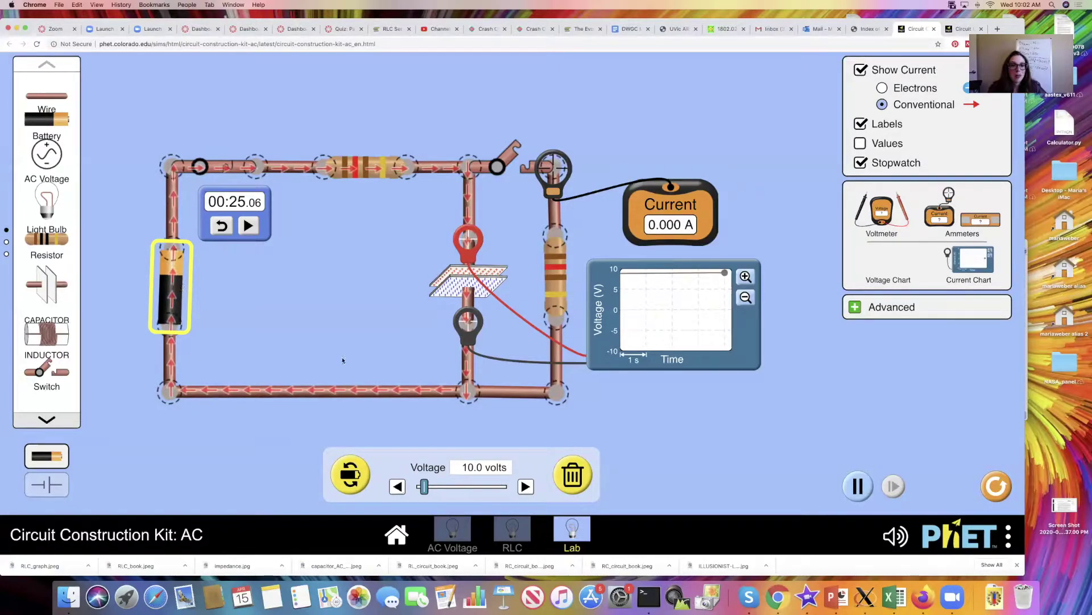
pyautogui.click(372, 311)
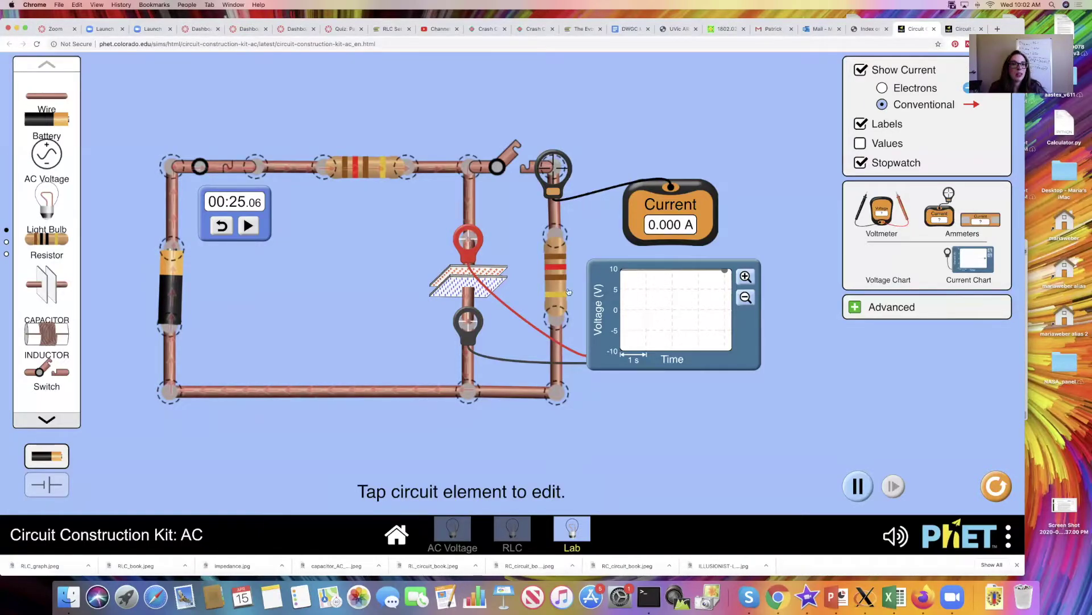
# Open the left switch, reset the stopwatch to 00:00.00, discharge the capacitor, and move the stopwatch beside the capacitor
pyautogui.click(231, 171)
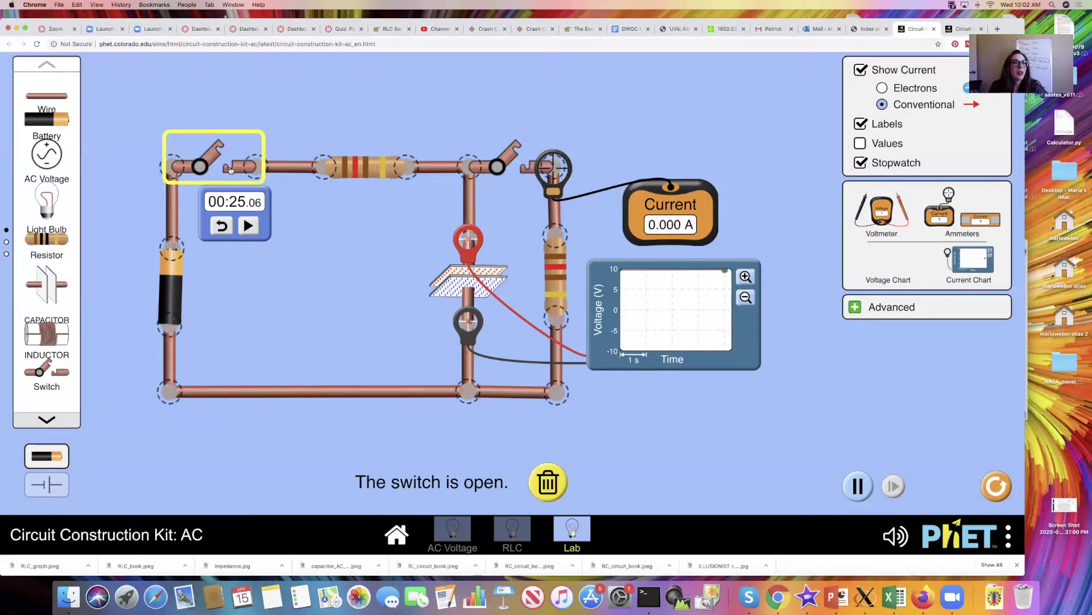
pyautogui.click(222, 227)
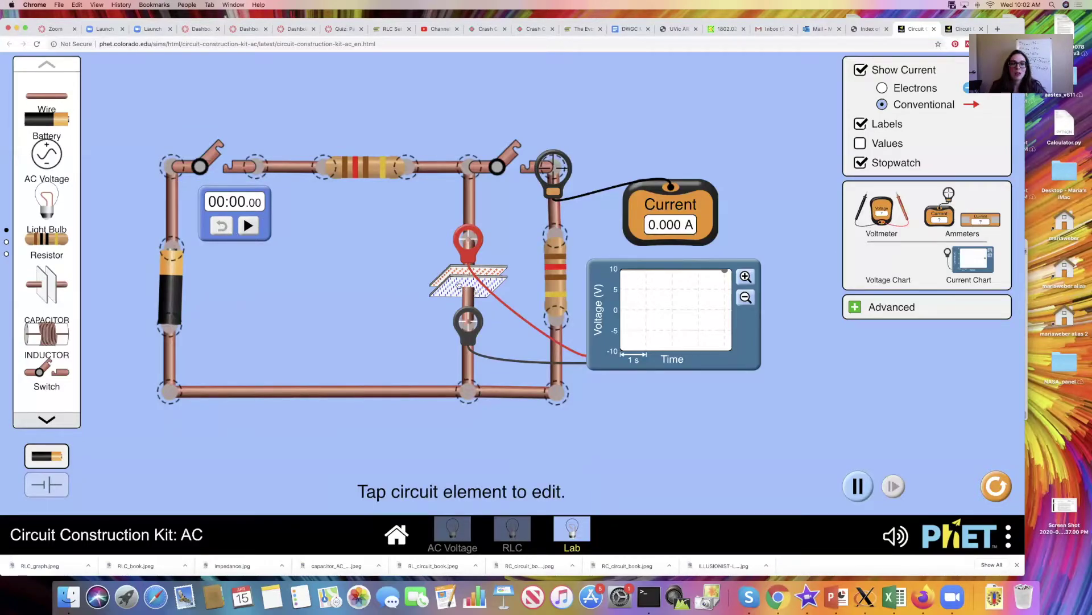
pyautogui.click(467, 280)
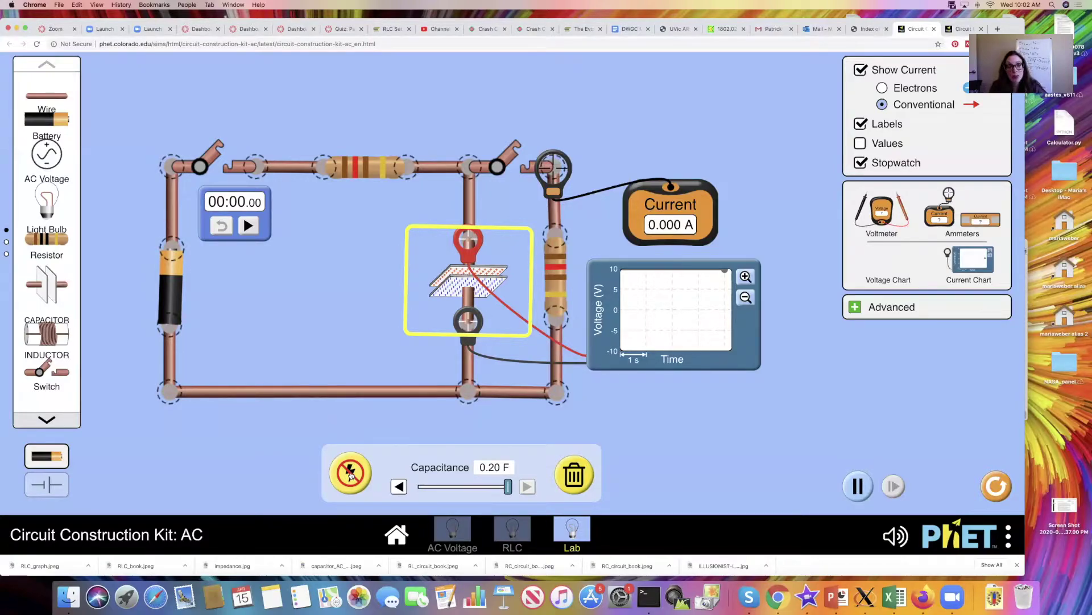
pyautogui.click(351, 475)
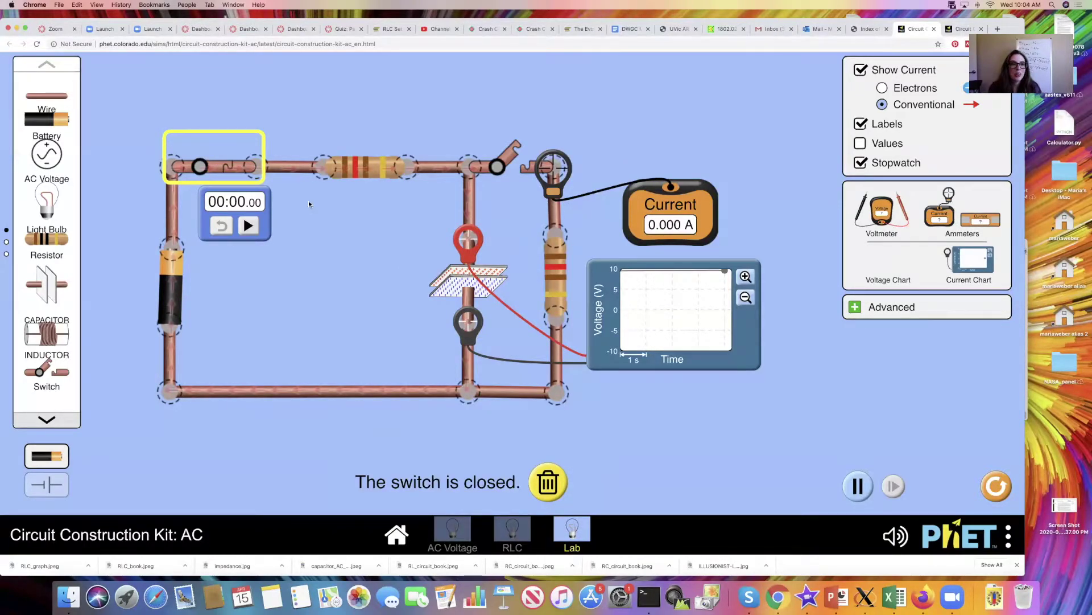
pyautogui.click(226, 170)
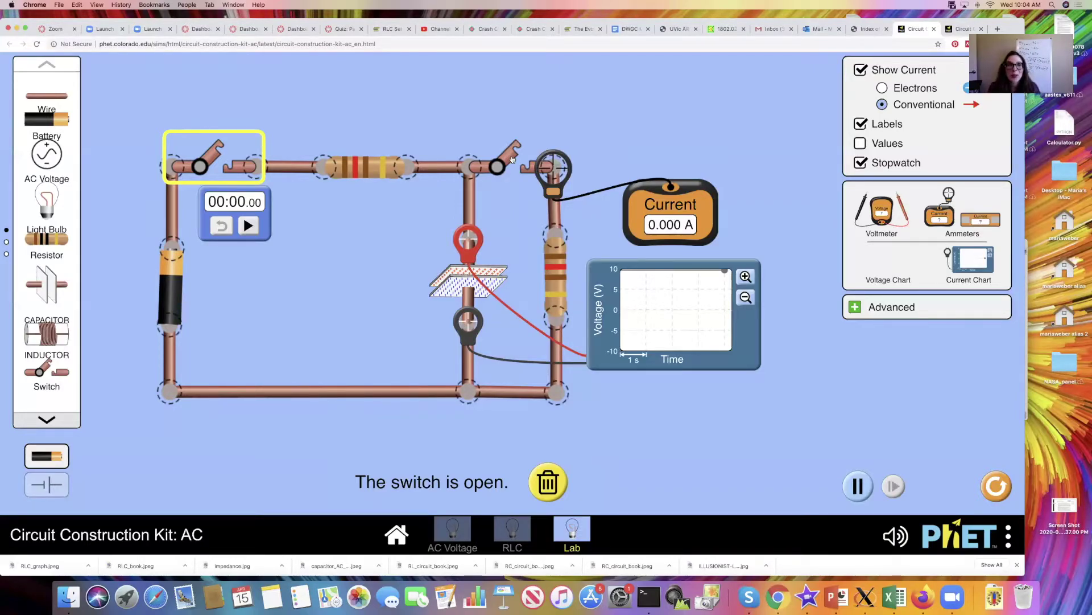
pyautogui.moveTo(267, 216); pyautogui.dragTo(440, 219)
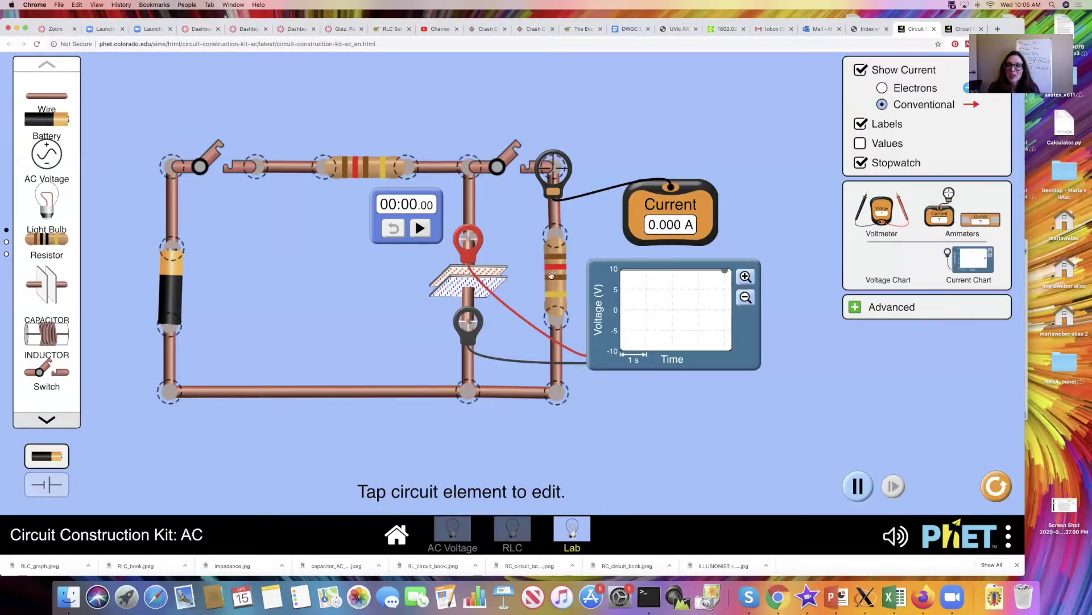
# Close the right switch and time the capacitor discharging until the current falls to 0.005 A
pyautogui.click(506, 165)
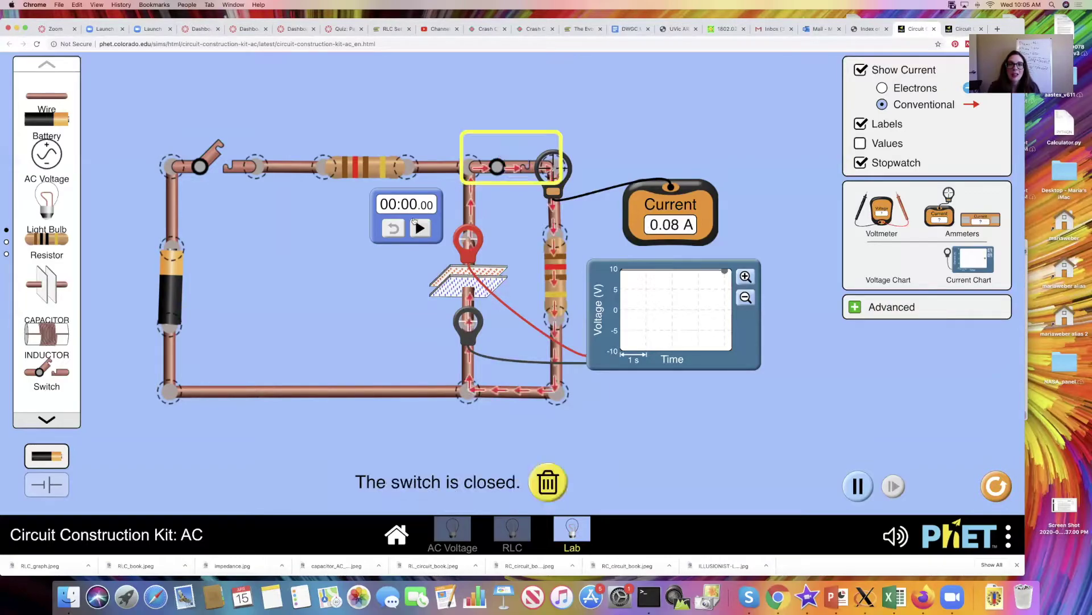
pyautogui.click(419, 228)
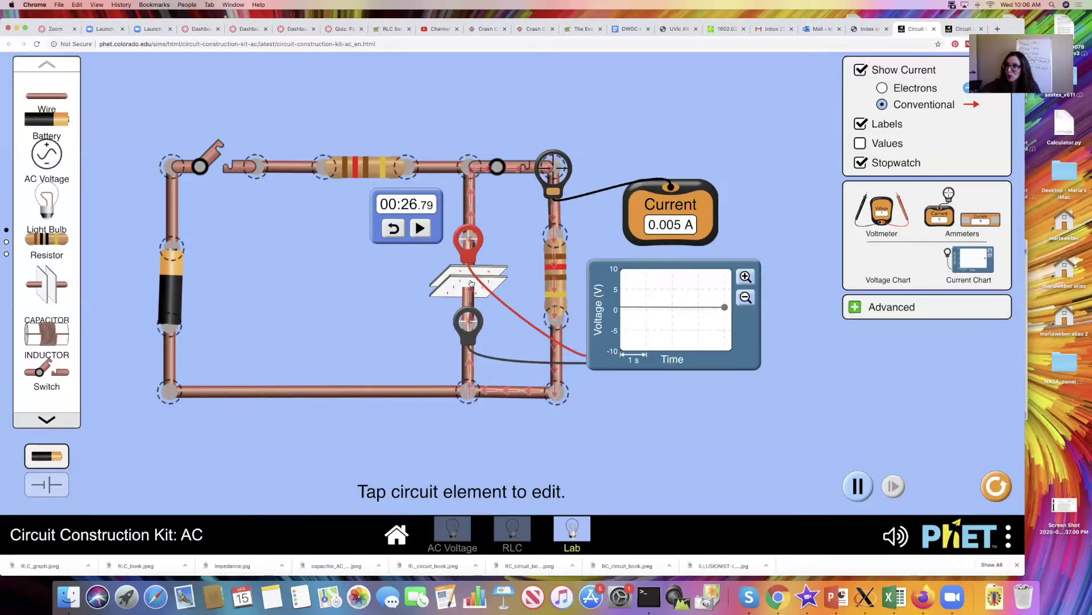
# Read the Canvas quiz's Activity 2 DC resistor–inductor instructions and Question 4, then go back to the simulation
pyautogui.press('super+7')
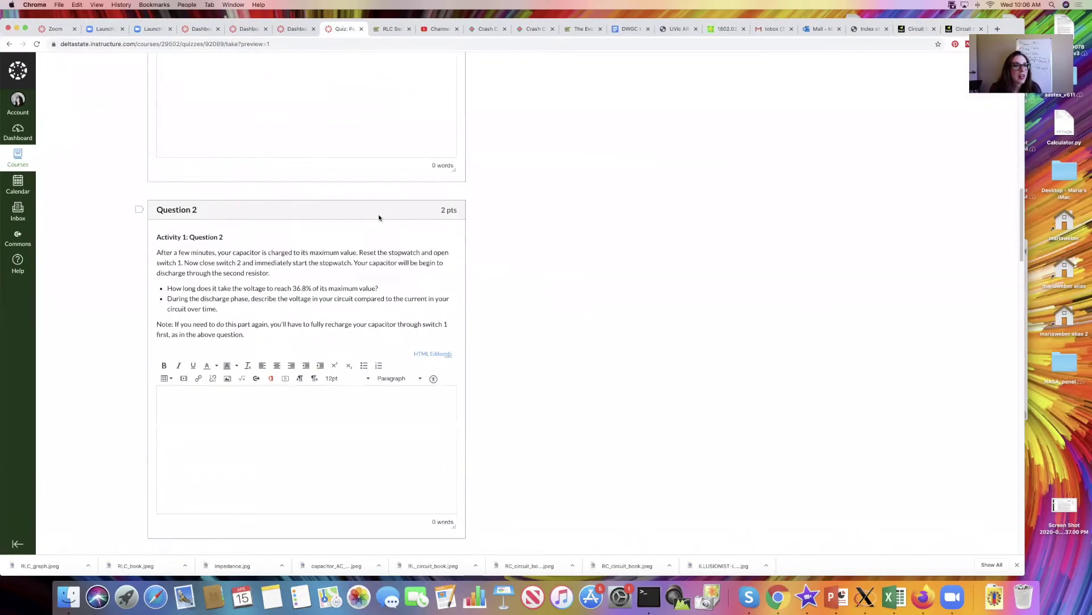
pyautogui.scroll(-10, 378, 214)
pyautogui.scroll(-5, 379, 218)
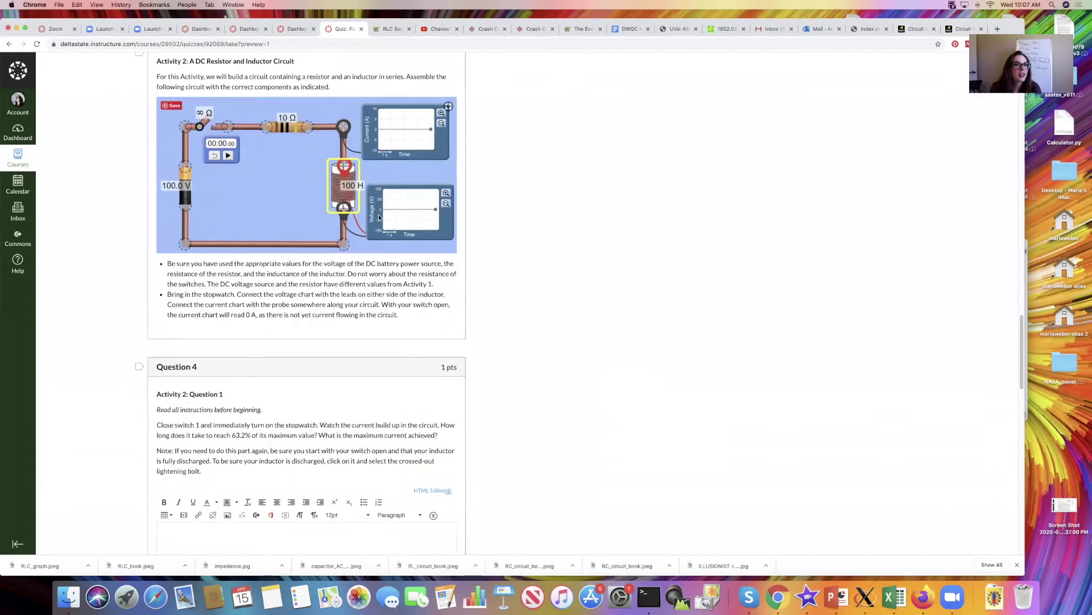
pyautogui.scroll(1, 379, 217)
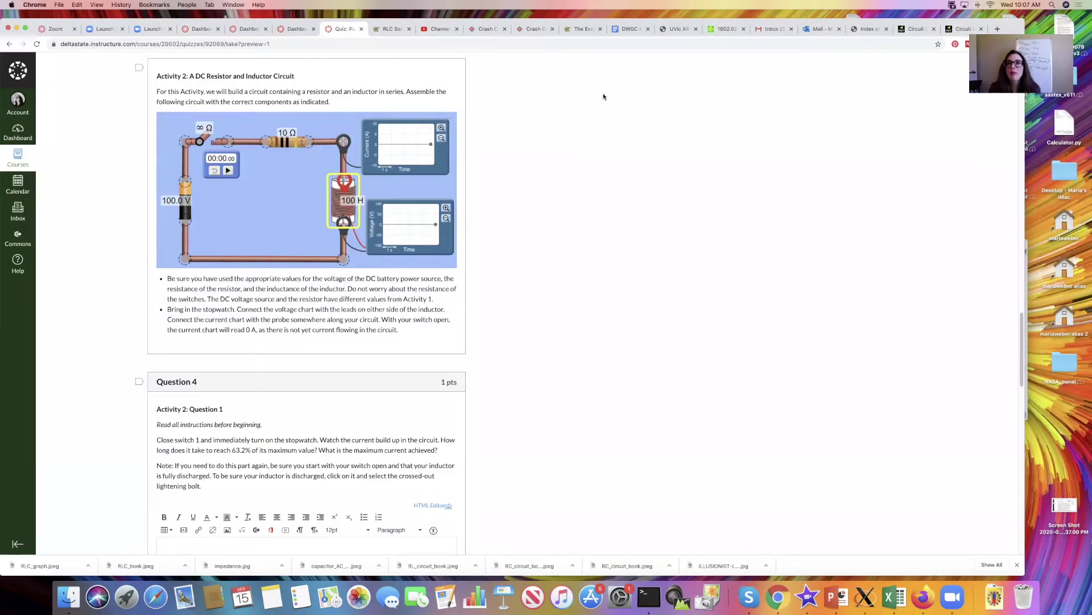
pyautogui.click(963, 28)
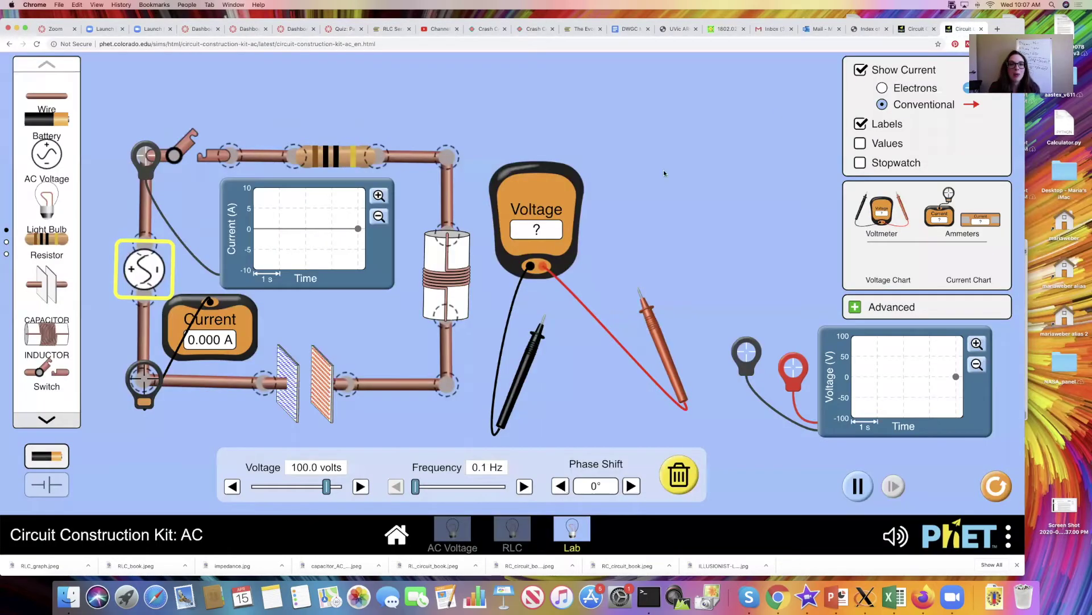
# Delete the right branch's three wires, 120 Ω resistor and second switch, leaving a single battery–switch–resistor–capacitor loop
pyautogui.click(911, 30)
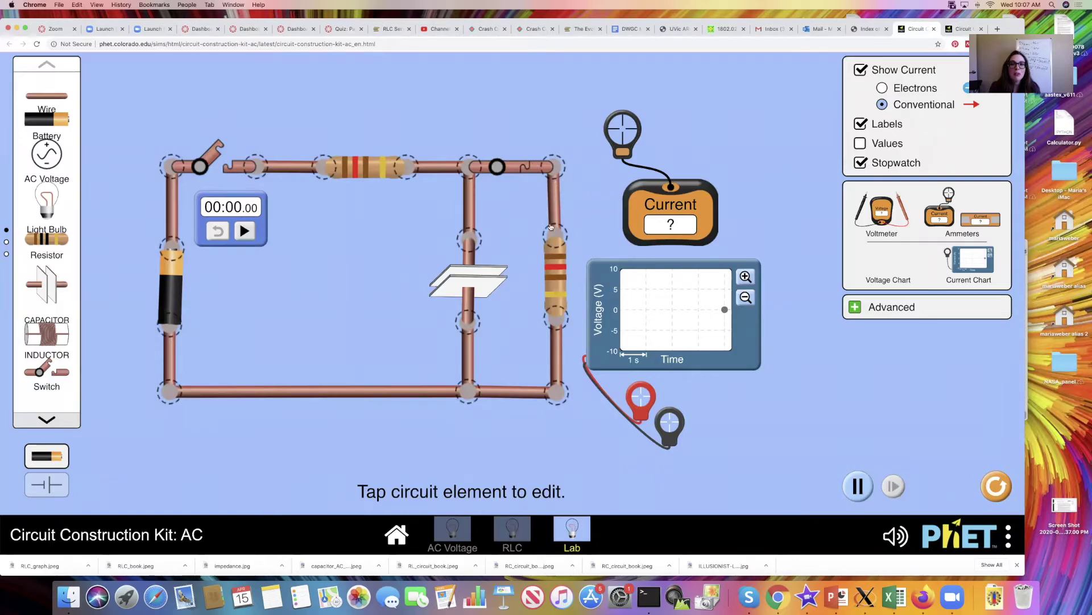
pyautogui.click(504, 393)
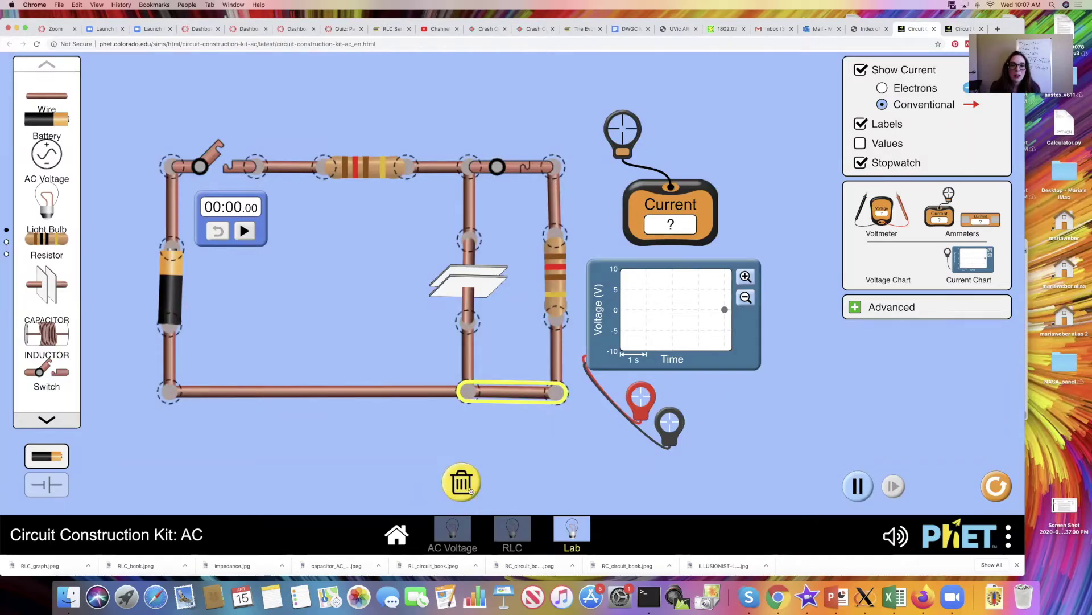
pyautogui.click(471, 491)
pyautogui.click(548, 396)
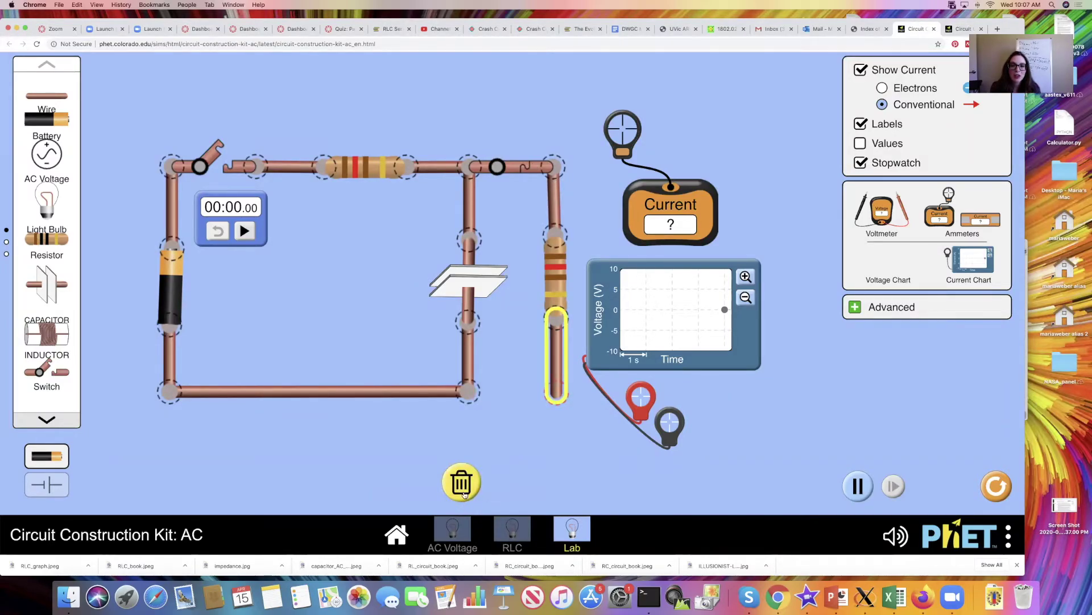
pyautogui.click(463, 491)
pyautogui.click(549, 317)
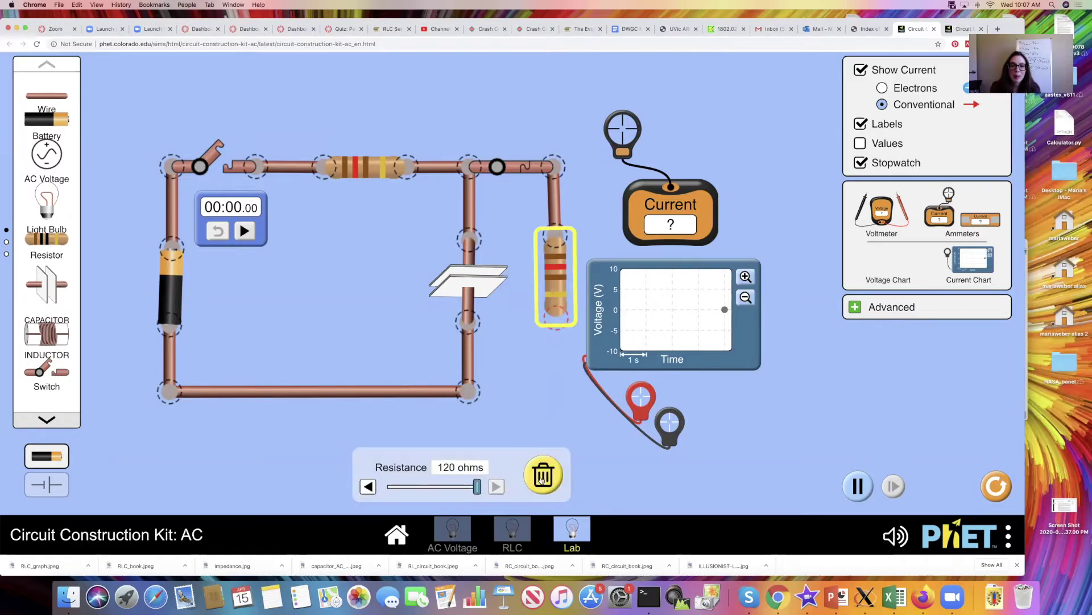
pyautogui.click(542, 479)
pyautogui.click(557, 225)
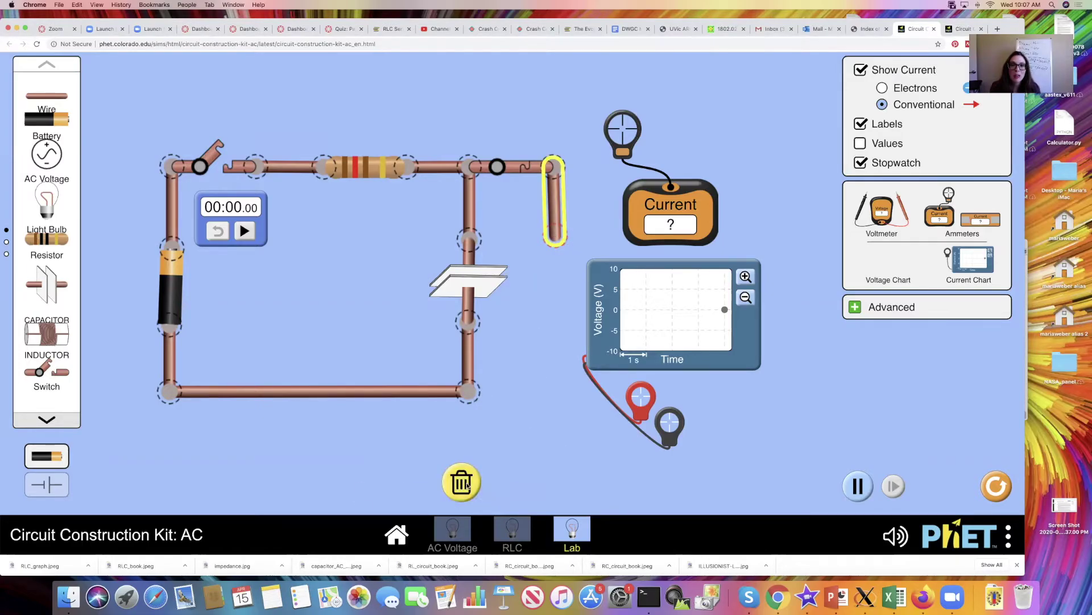
pyautogui.click(462, 482)
pyautogui.click(534, 171)
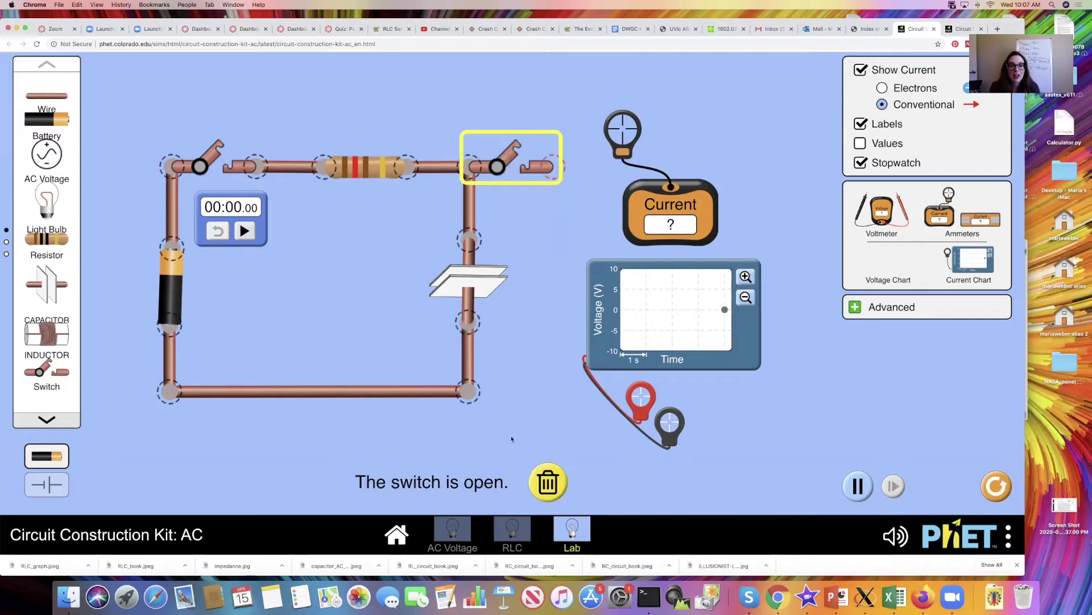
pyautogui.click(549, 484)
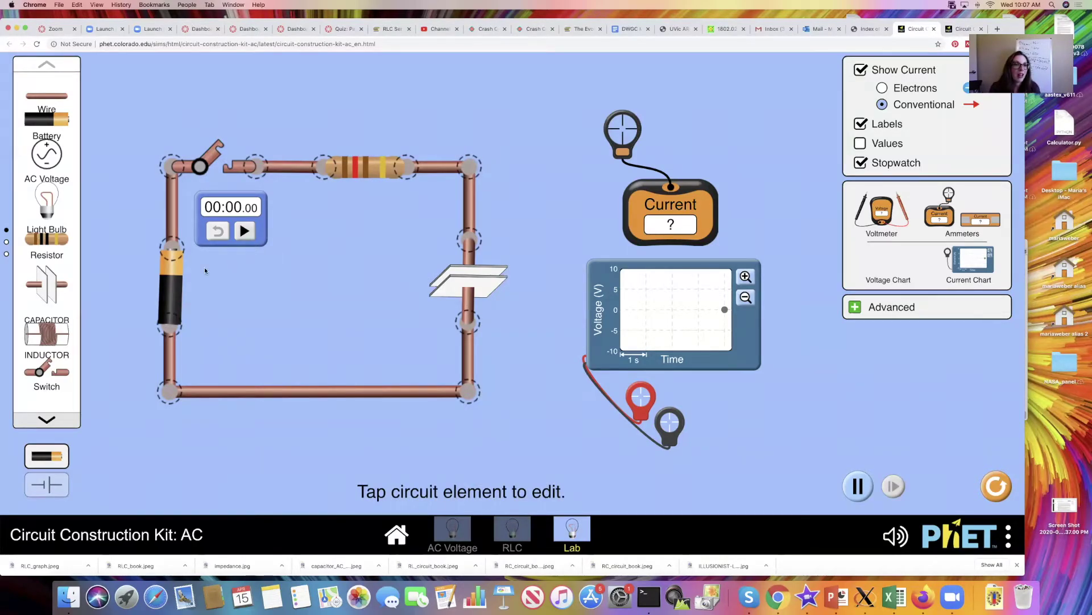
# Set the battery to 100.0 V and the resistor to 10 Ω, and delete the capacitor
pyautogui.click(176, 285)
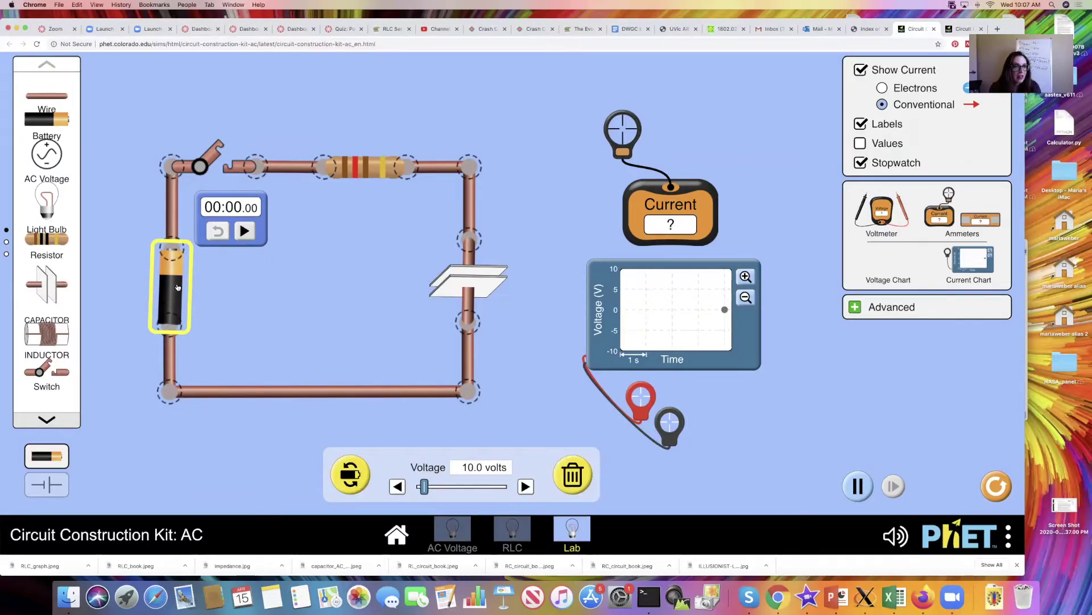
pyautogui.moveTo(424, 488); pyautogui.dragTo(505, 490)
pyautogui.click(527, 486)
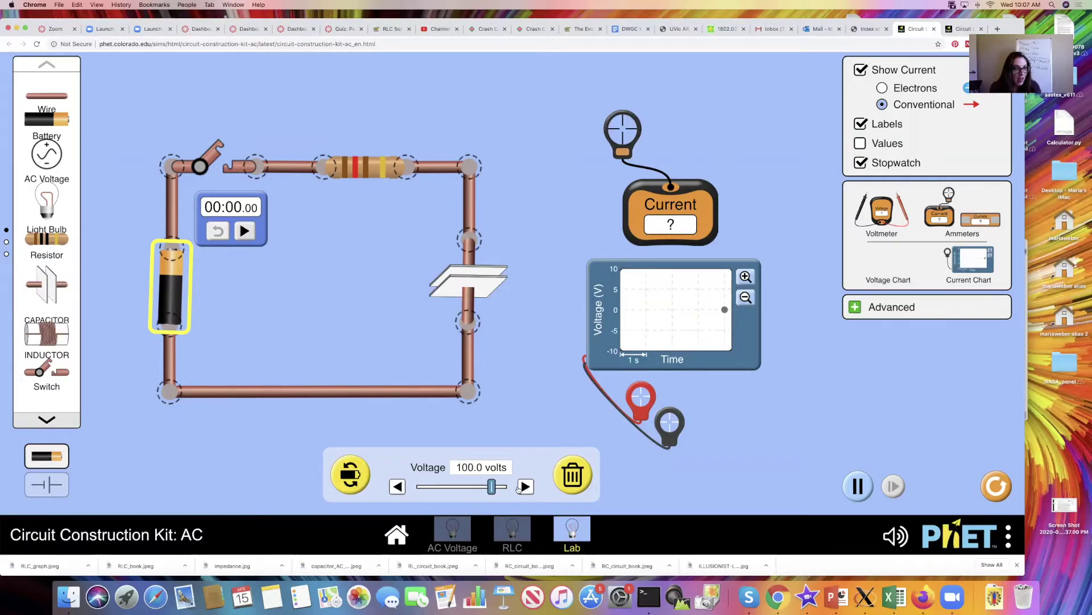
pyautogui.click(379, 179)
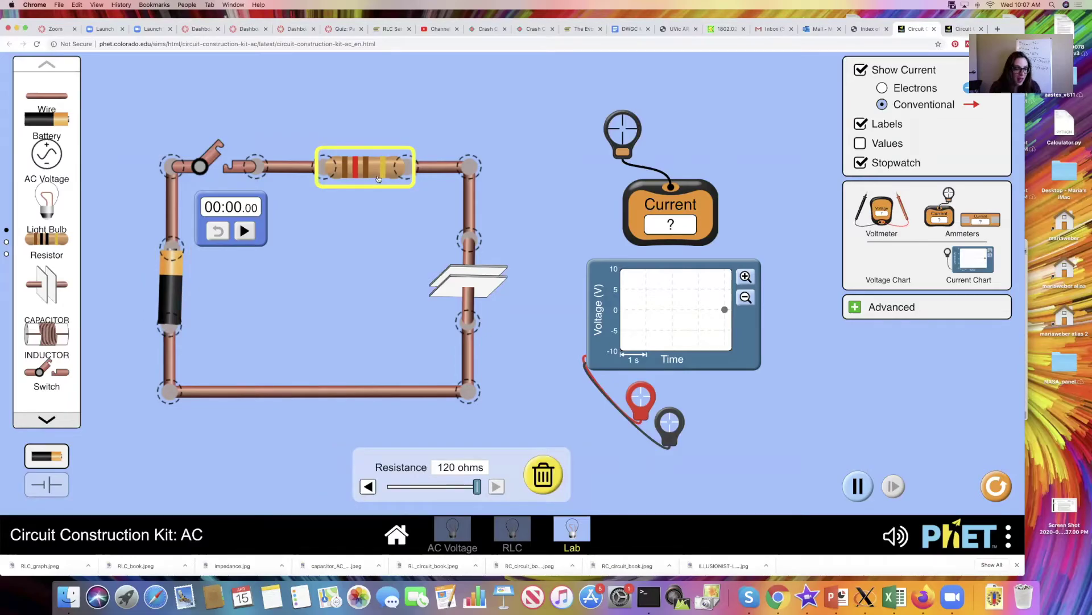
pyautogui.moveTo(476, 487); pyautogui.dragTo(396, 494)
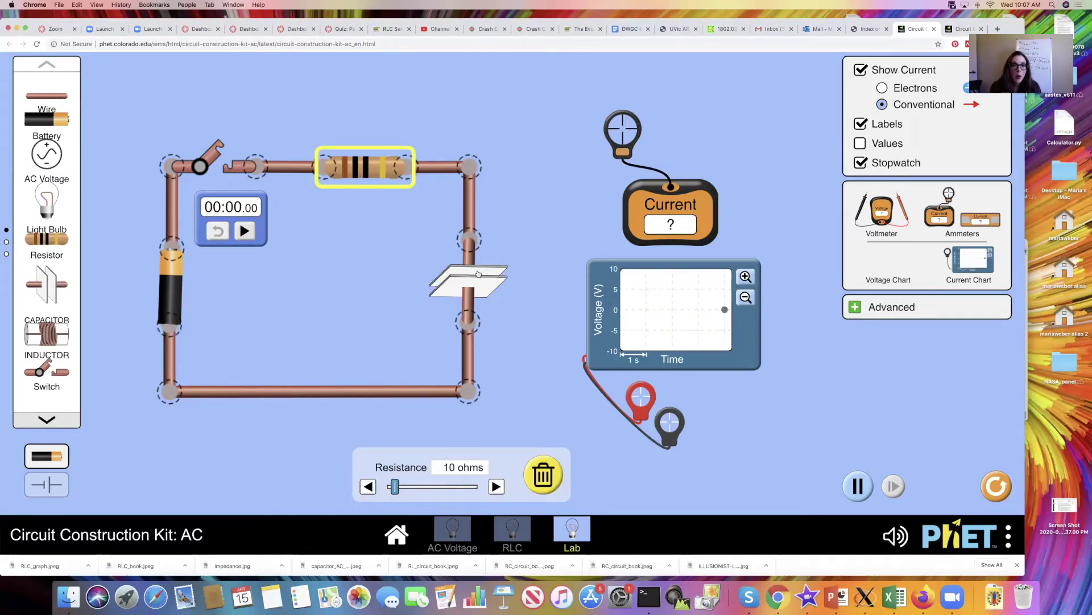
pyautogui.click(478, 274)
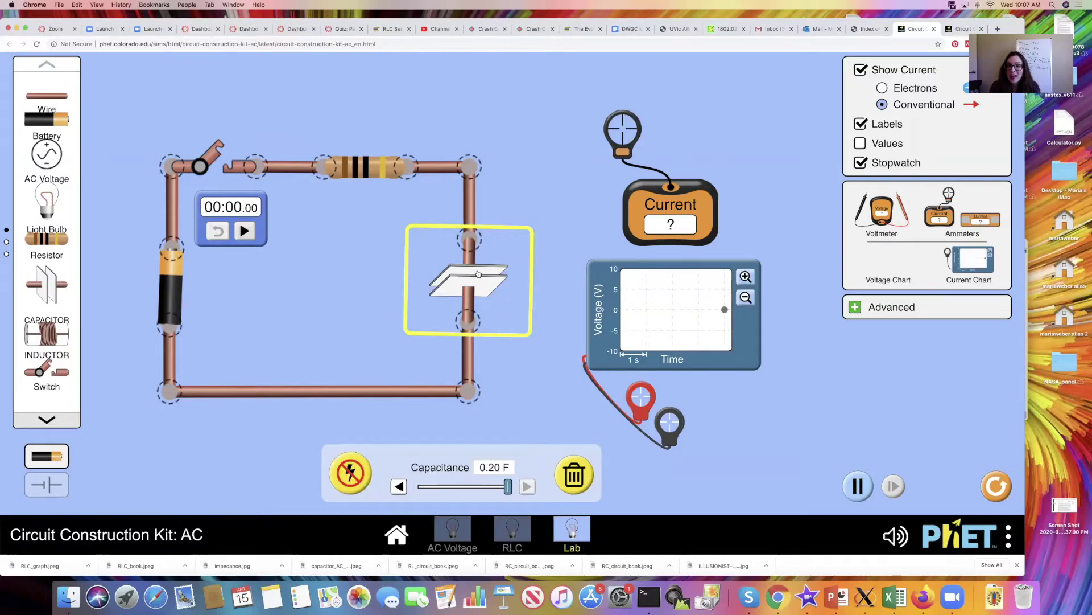
pyautogui.click(574, 476)
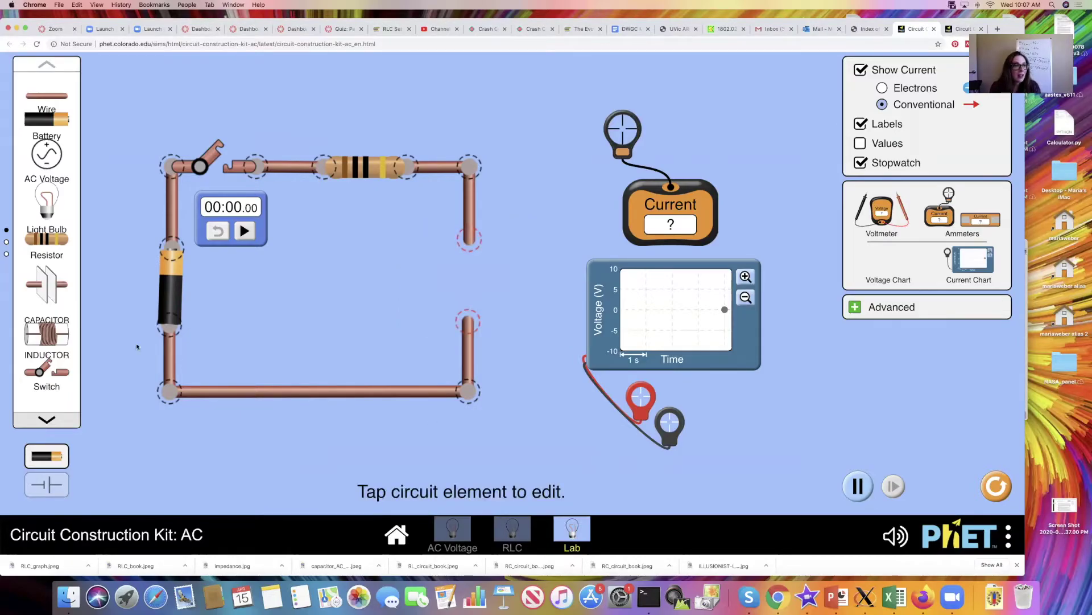
# Place an upright inductor into the right-side gap of the circuit, shortening the right wire to fit
pyautogui.moveTo(47, 332); pyautogui.dragTo(424, 256)
pyautogui.moveTo(388, 321); pyautogui.dragTo(415, 327)
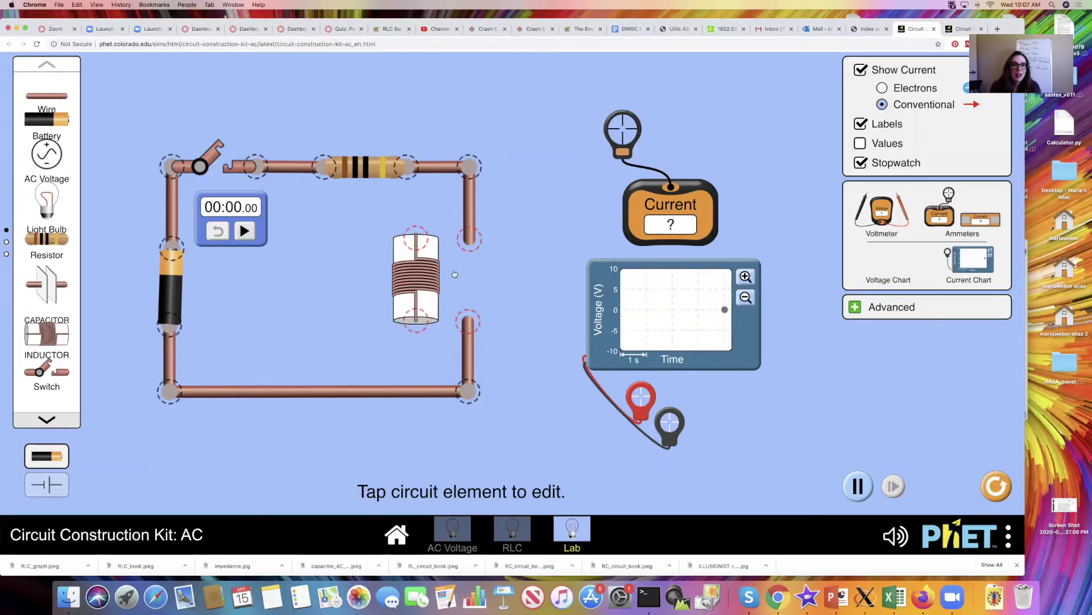
pyautogui.moveTo(477, 244); pyautogui.dragTo(476, 209)
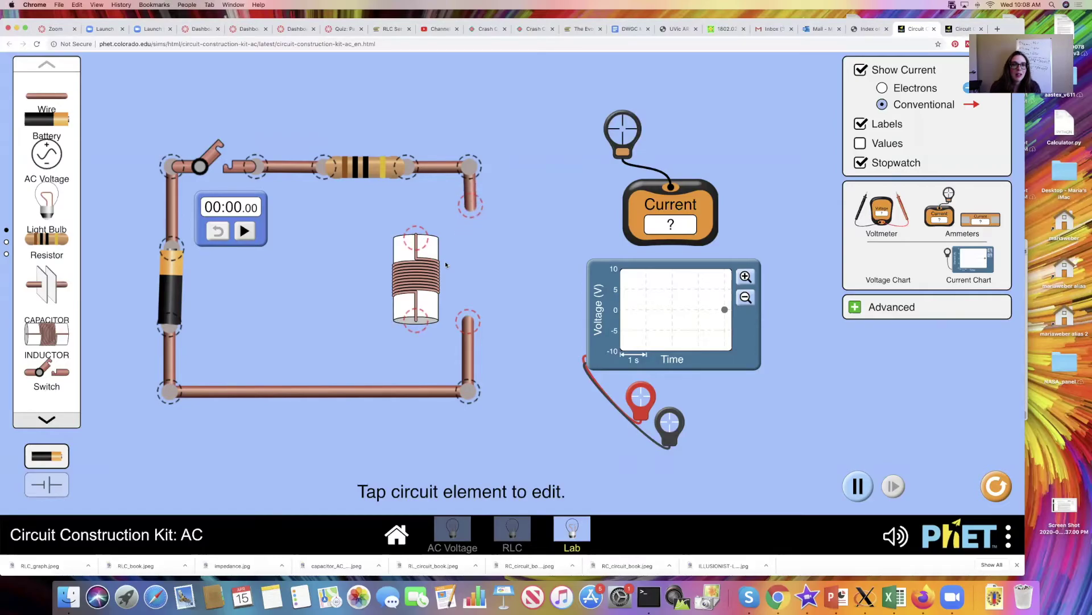
pyautogui.moveTo(429, 277); pyautogui.dragTo(479, 277)
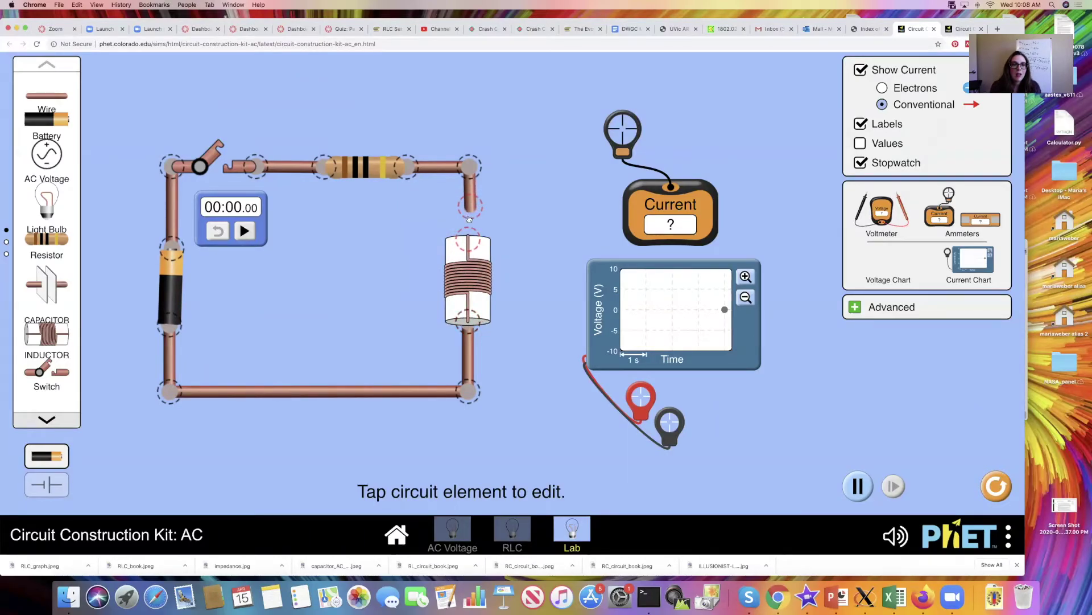
# Set the inductor's inductance to 100 H, check the resistor, and read the Activity 2 instructions
pyautogui.click(468, 276)
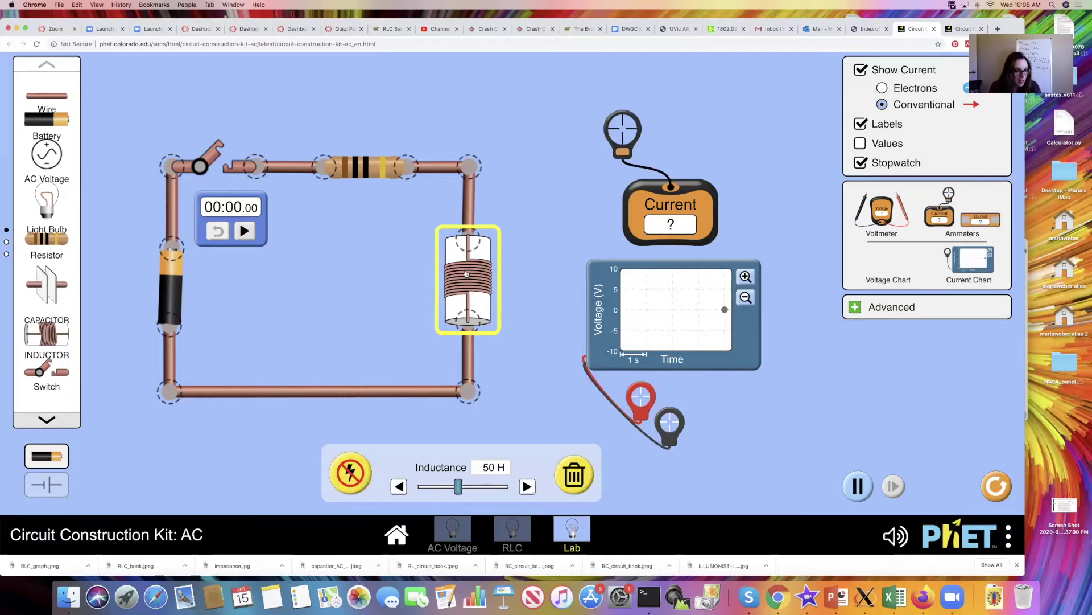
pyautogui.moveTo(463, 489); pyautogui.dragTo(510, 488)
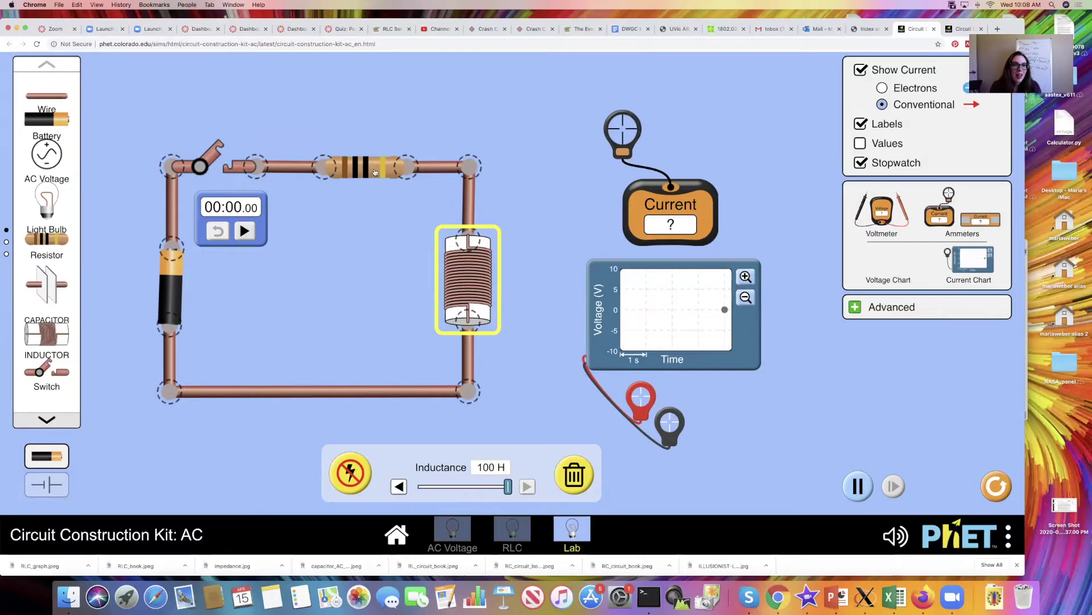
pyautogui.click(375, 171)
pyautogui.click(457, 263)
pyautogui.click(342, 29)
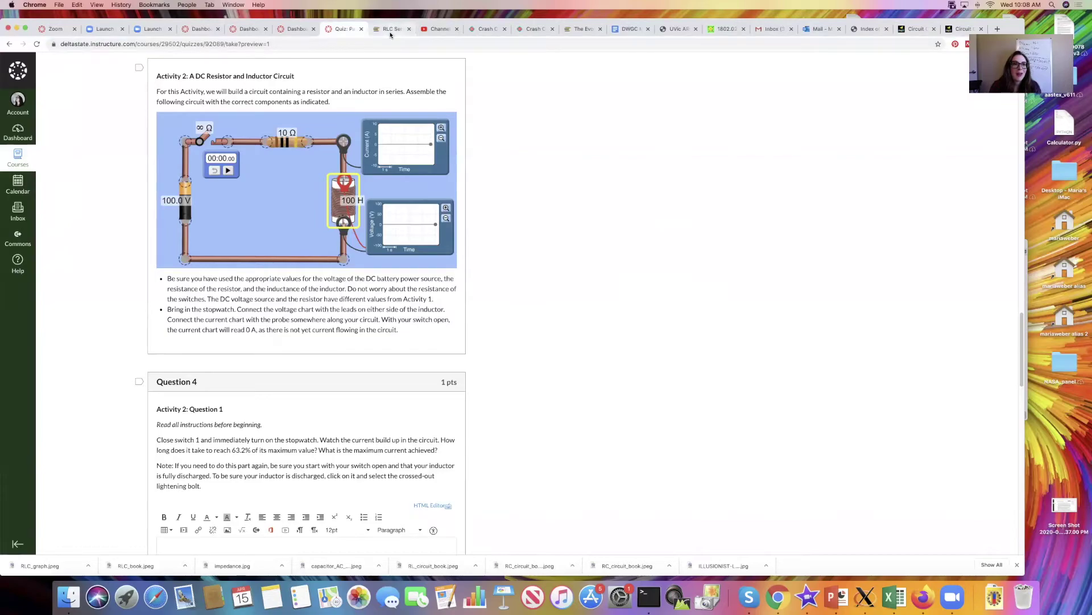
pyautogui.click(950, 30)
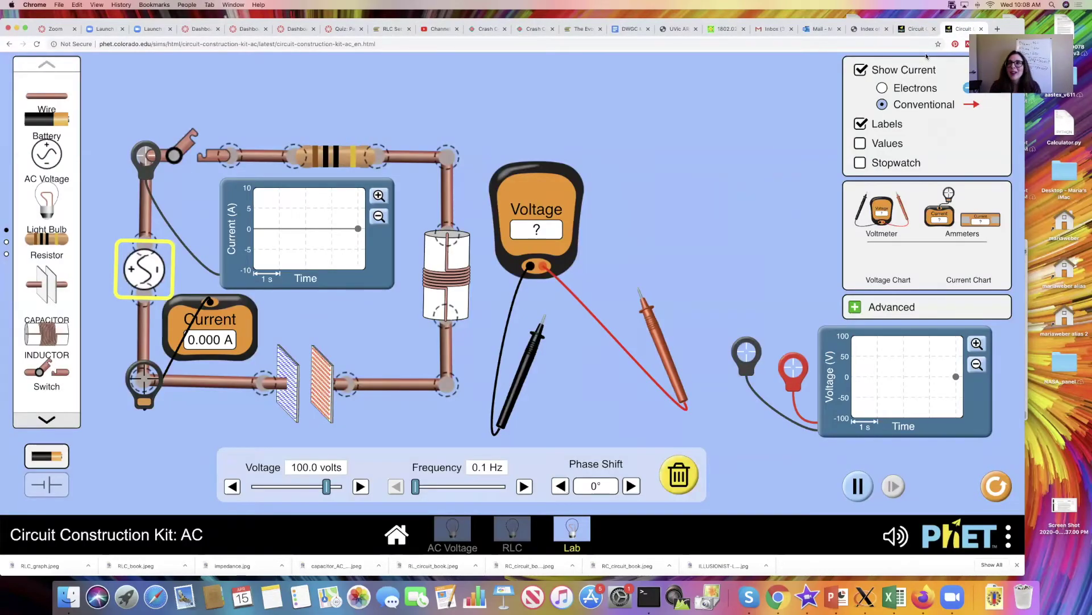
pyautogui.click(920, 33)
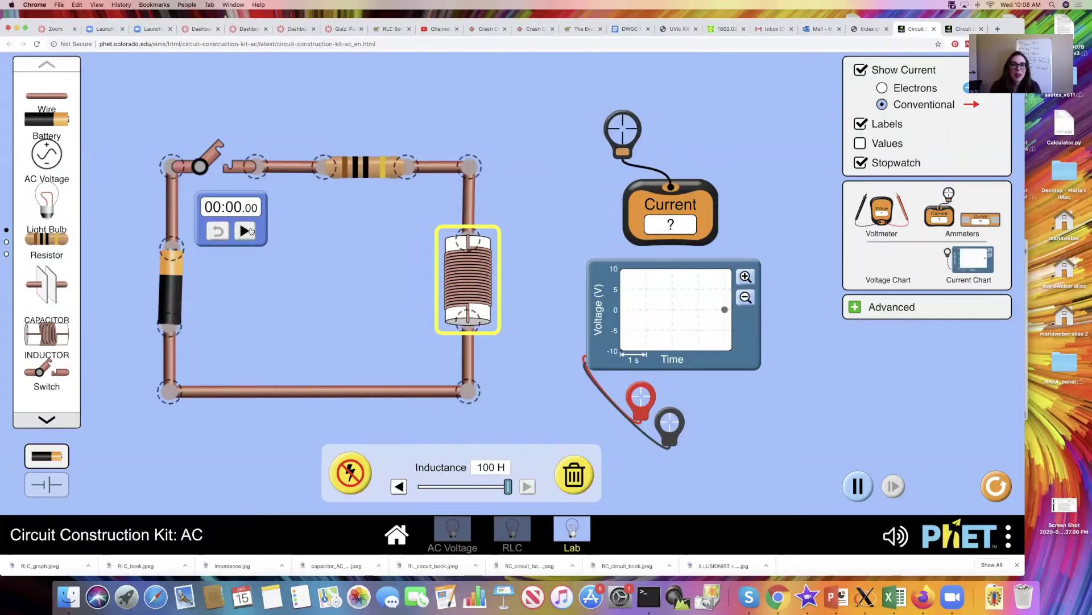
# Replace the ammeter with a current chart whose probe sits on the top-right wire
pyautogui.moveTo(631, 136); pyautogui.dragTo(693, 168)
pyautogui.moveTo(671, 213); pyautogui.dragTo(882, 250)
pyautogui.moveTo(967, 259); pyautogui.dragTo(638, 166)
pyautogui.moveTo(530, 134); pyautogui.dragTo(471, 173)
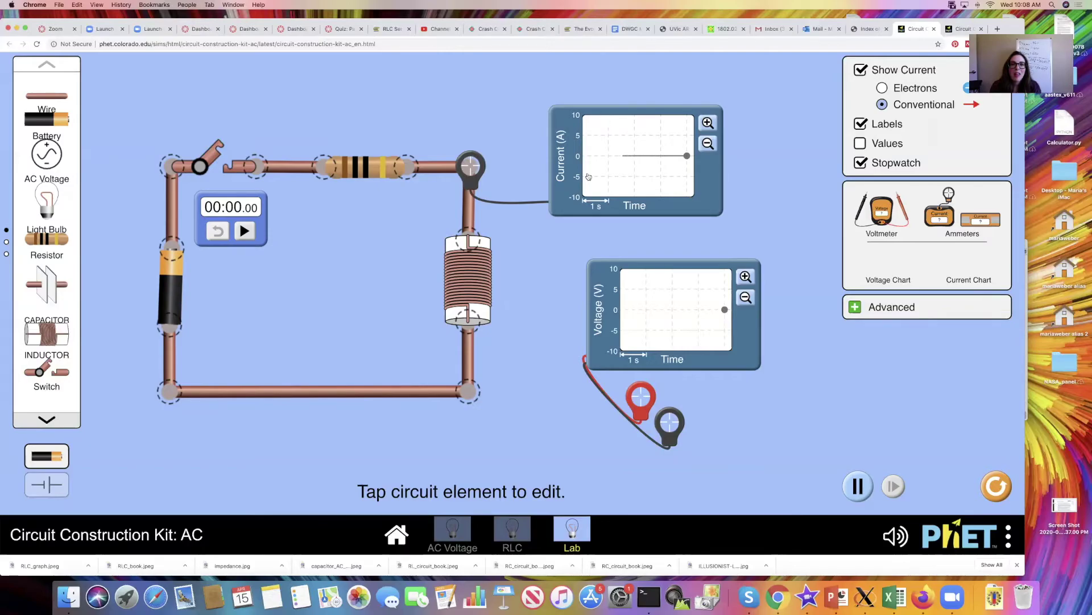
# Move the voltage chart and clip its red and black leads across the inductor's top and bottom
pyautogui.moveTo(672, 294); pyautogui.dragTo(644, 287)
pyautogui.moveTo(642, 398); pyautogui.dragTo(467, 238)
pyautogui.moveTo(671, 426)
pyautogui.mouseDown()
pyautogui.moveTo(446, 375)
pyautogui.moveTo(468, 324)
pyautogui.mouseUp()
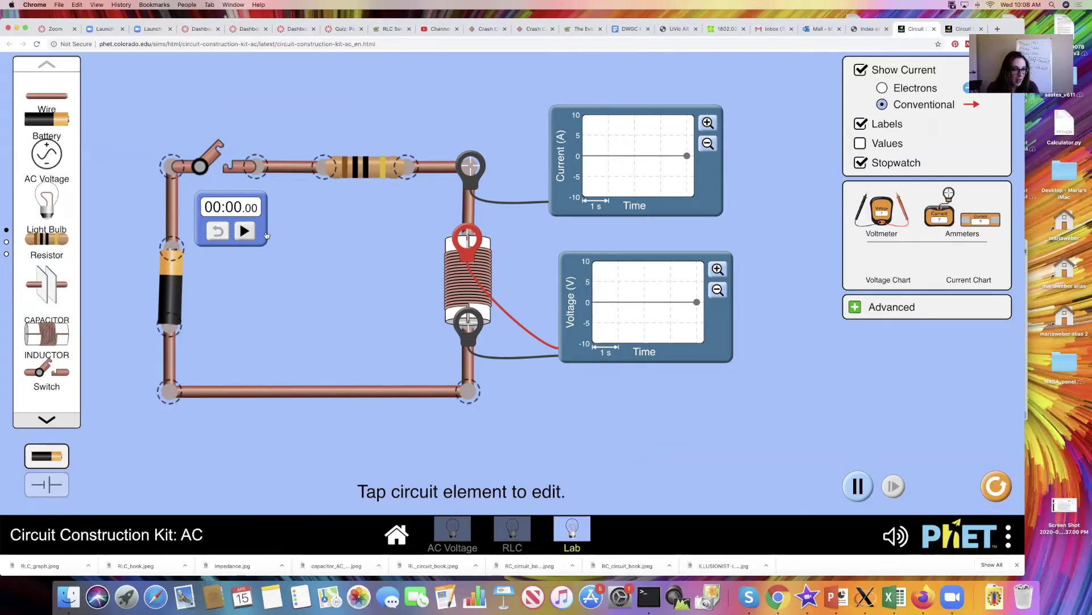
# Close the switch, run the stopwatch, set the voltage chart to ±100 V, then stop and reset the stopwatch
pyautogui.click(235, 170)
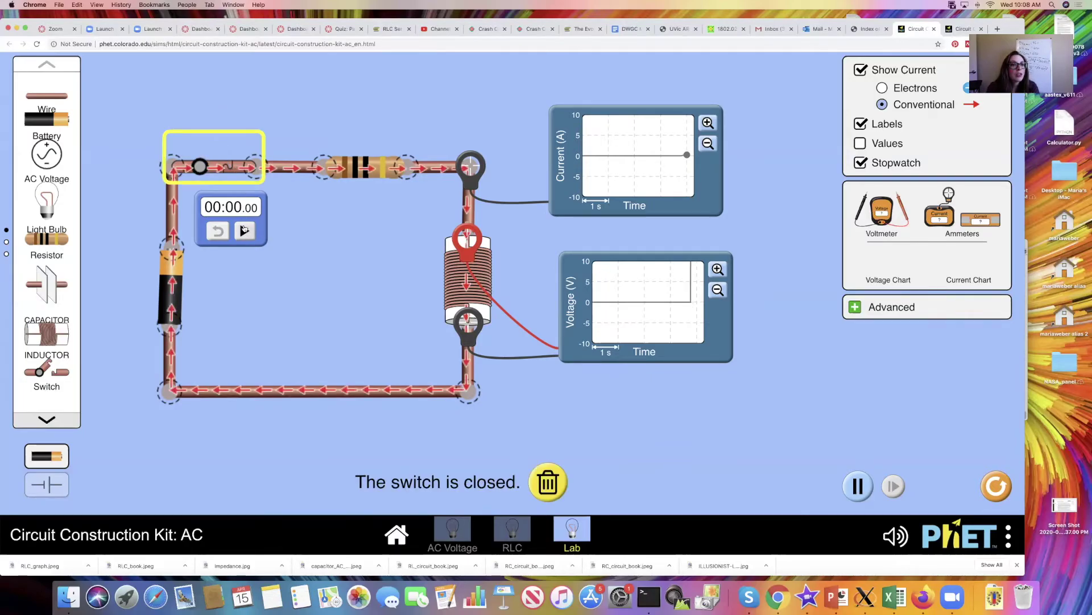
pyautogui.click(245, 230)
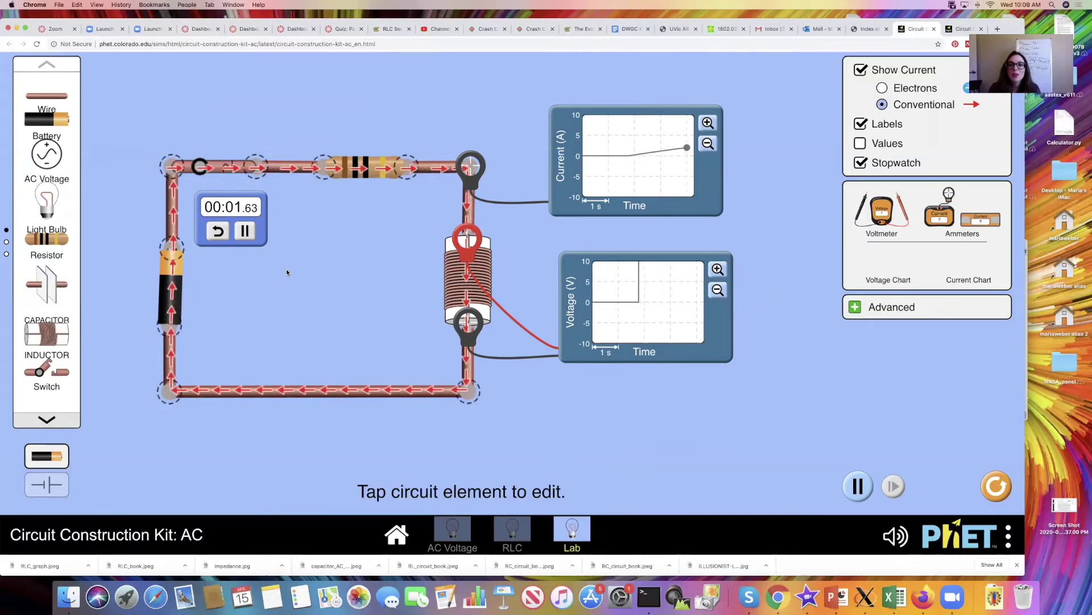
pyautogui.click(712, 295)
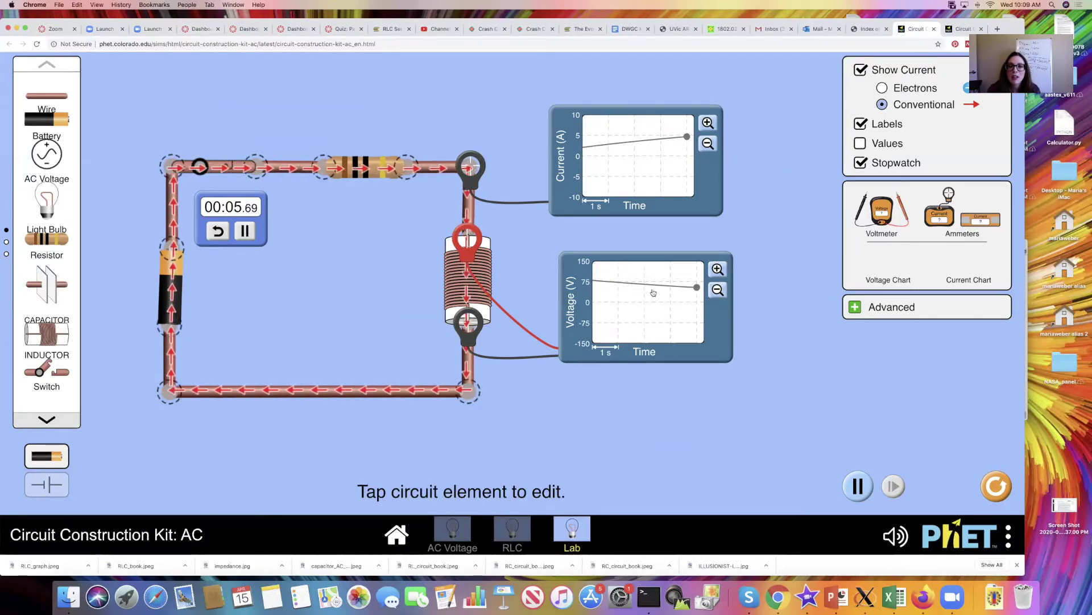
pyautogui.click(716, 273)
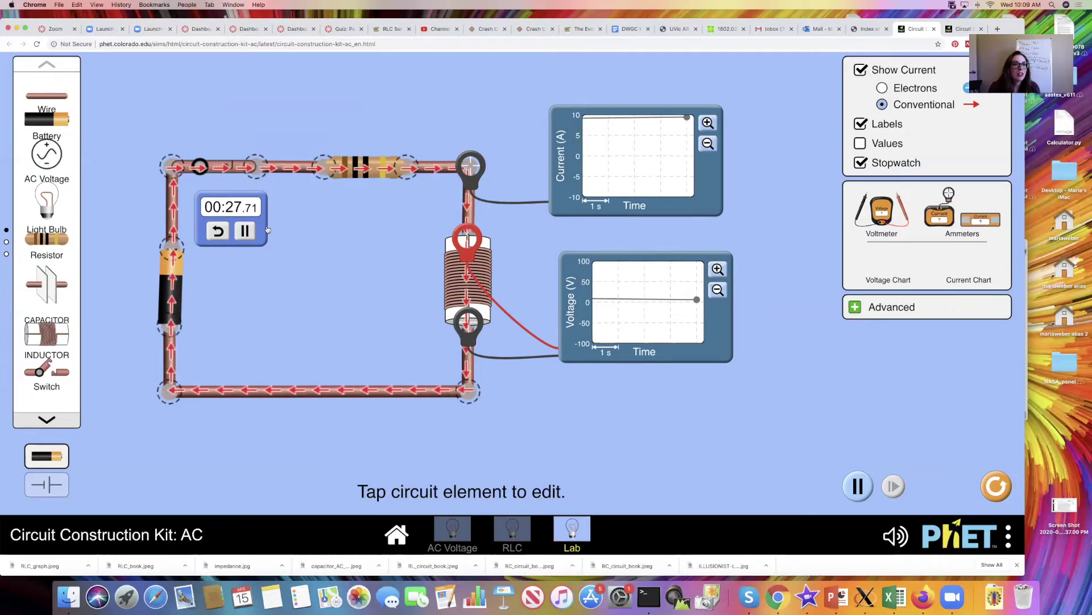
pyautogui.click(244, 230)
pyautogui.click(217, 230)
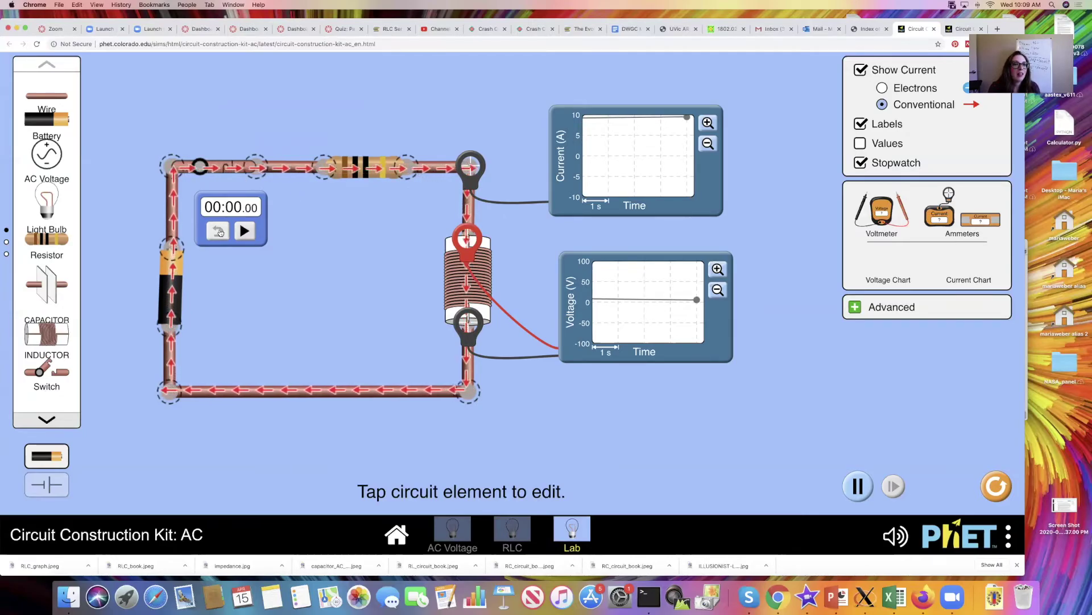
# Open the switch to stop the current and show the inductor's Inductance panel
pyautogui.click(226, 167)
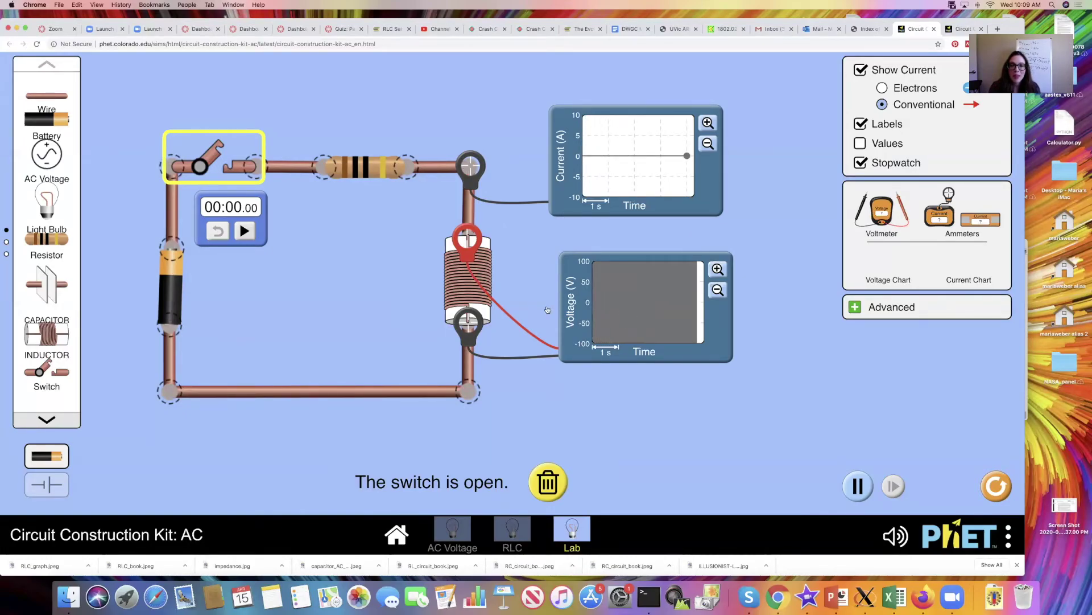
pyautogui.click(467, 275)
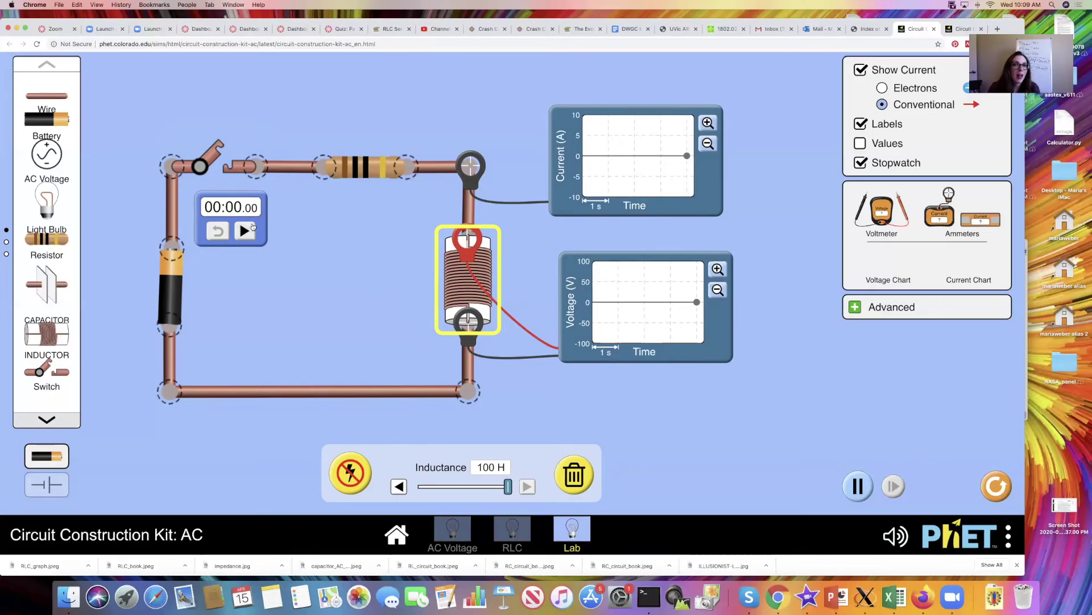
# Close the switch, time the current build-up to 00:11.10, then reopen the switch
pyautogui.click(210, 156)
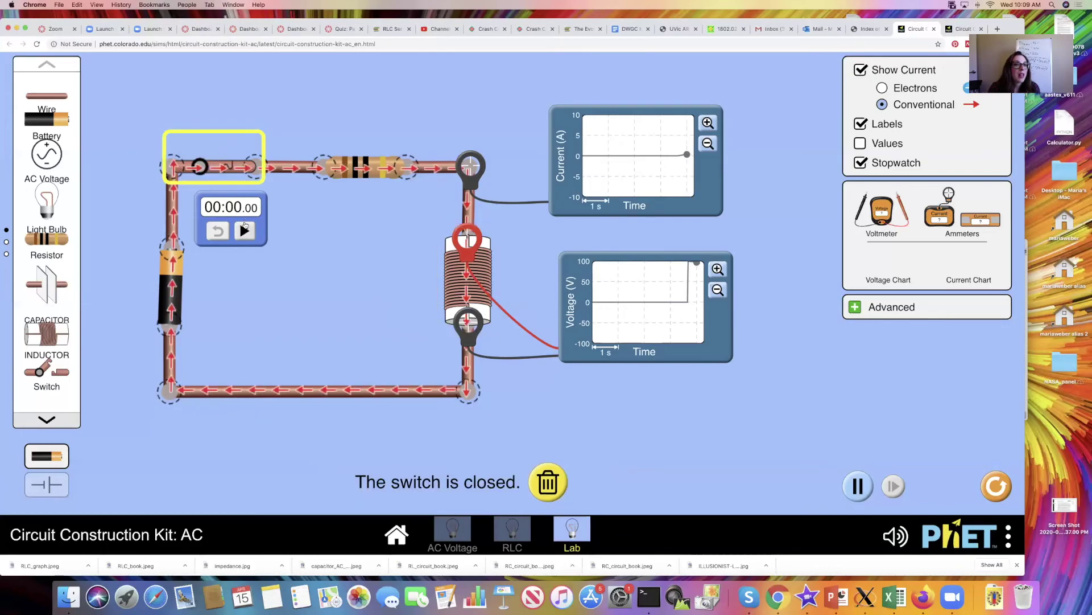
pyautogui.click(244, 231)
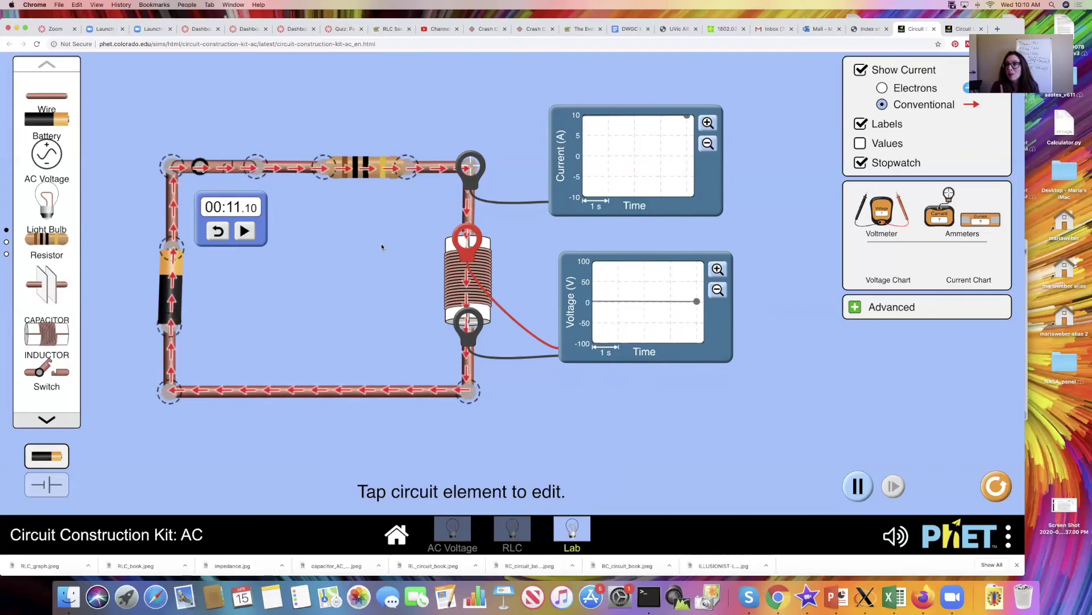
pyautogui.click(216, 167)
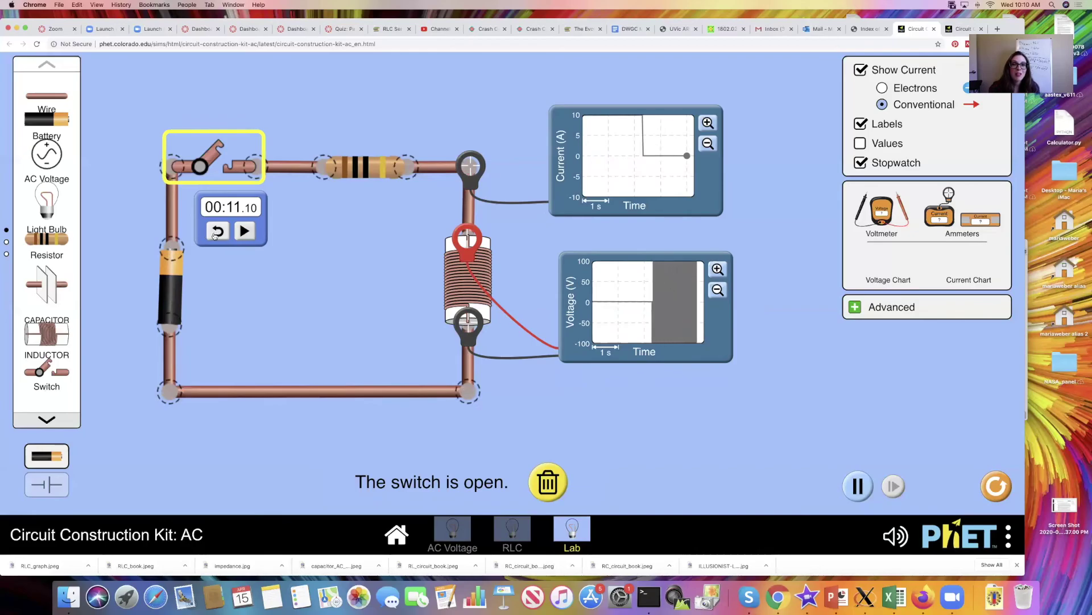
# Reset the stopwatch to 00:00.00, check the battery, resistor and inductor values, and shift the current chart left
pyautogui.click(216, 233)
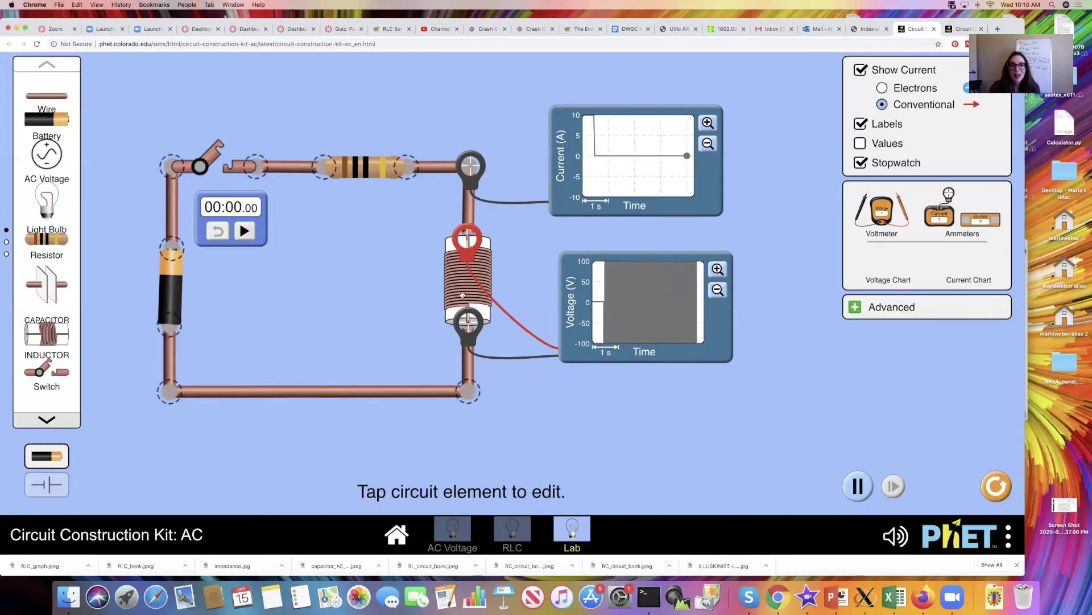
pyautogui.click(457, 320)
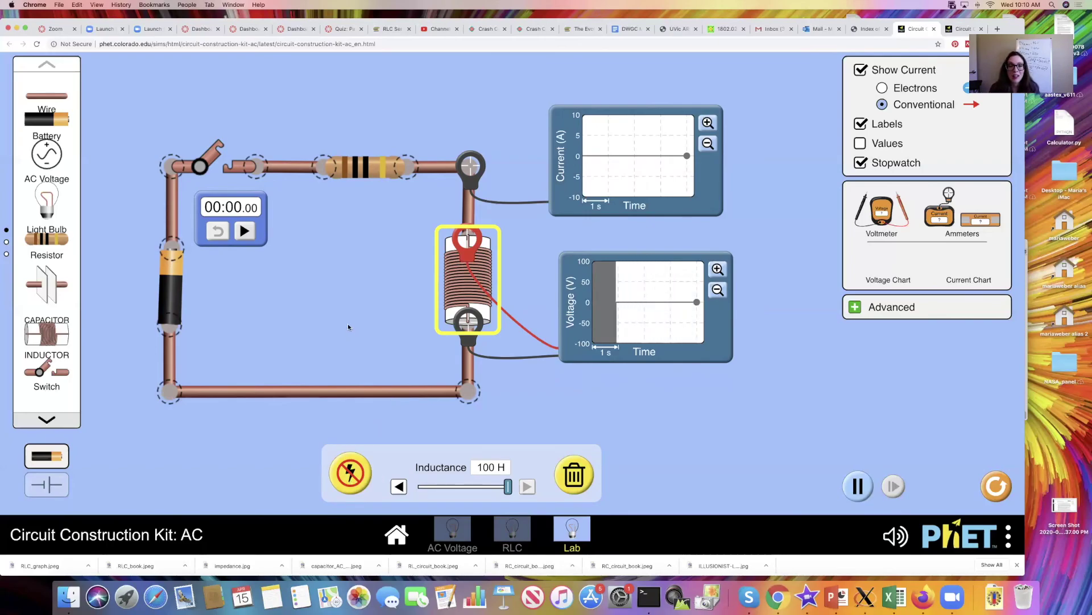
pyautogui.click(179, 294)
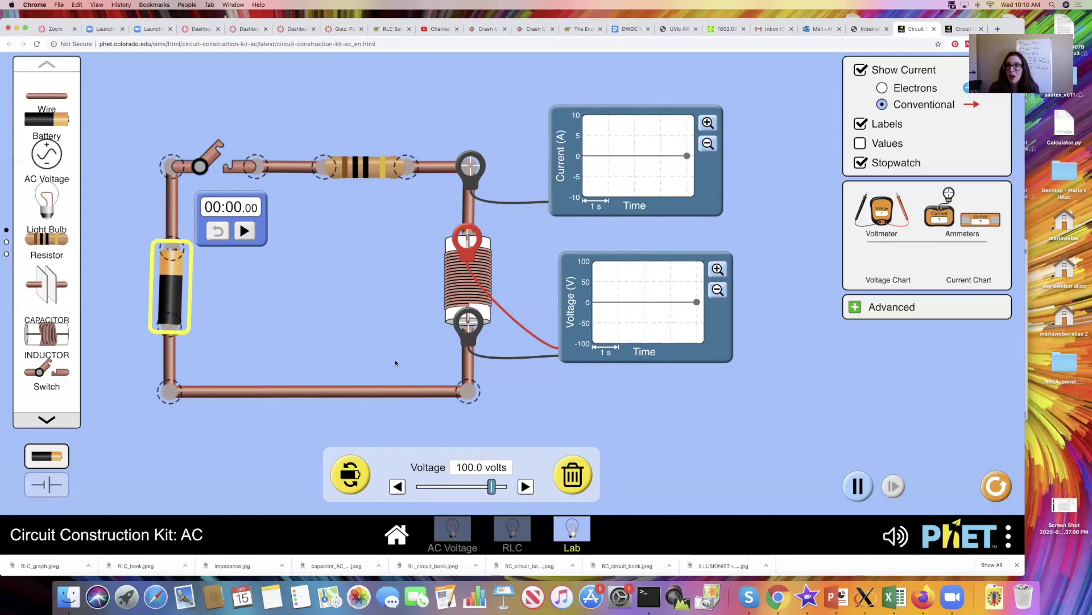
pyautogui.click(381, 174)
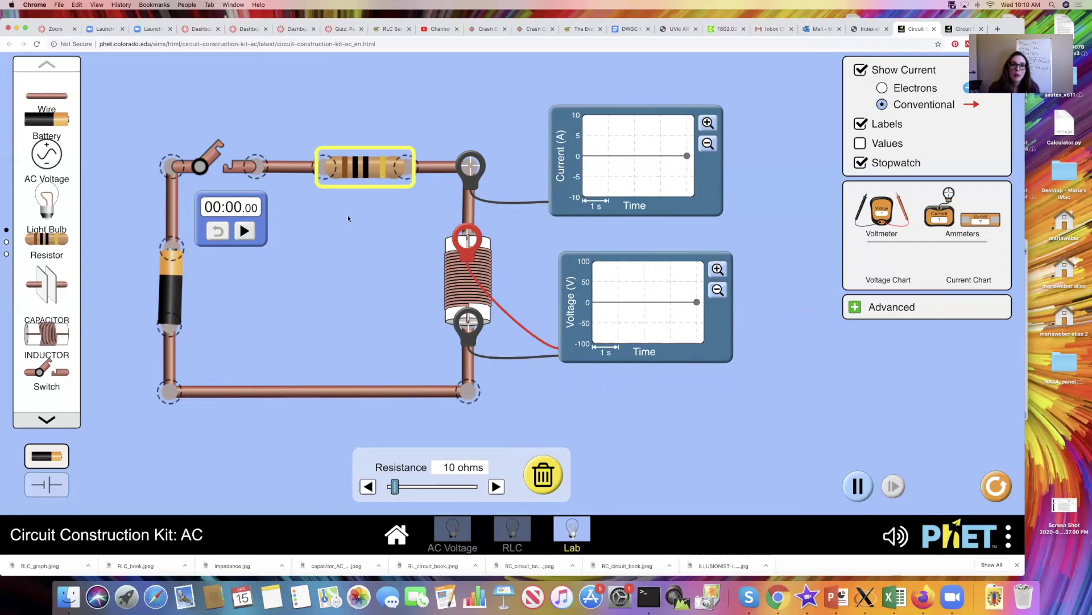
pyautogui.click(456, 284)
pyautogui.click(360, 288)
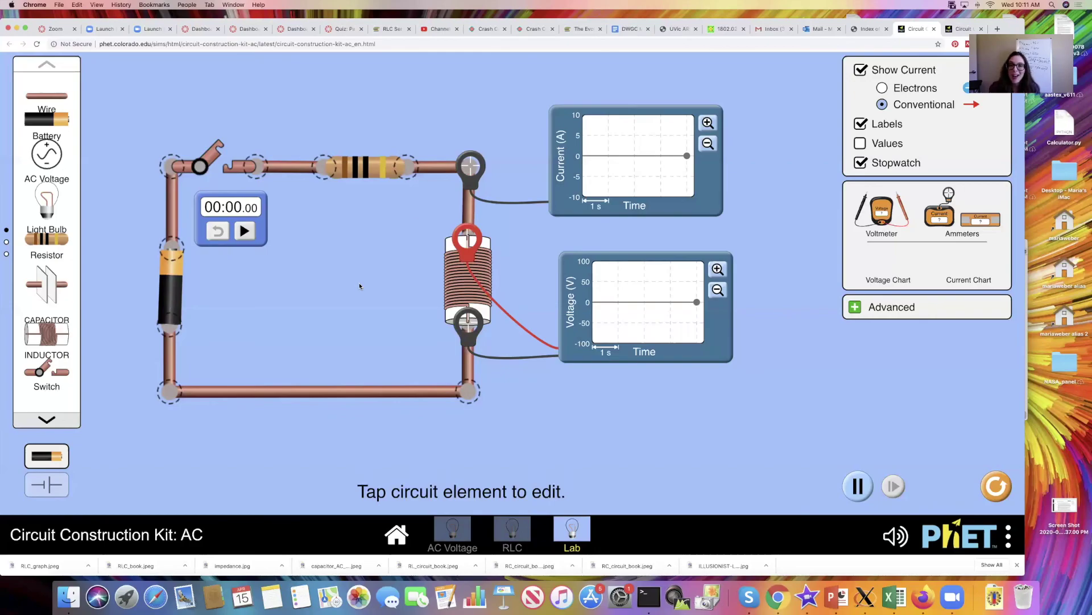
pyautogui.moveTo(589, 157); pyautogui.dragTo(544, 153)
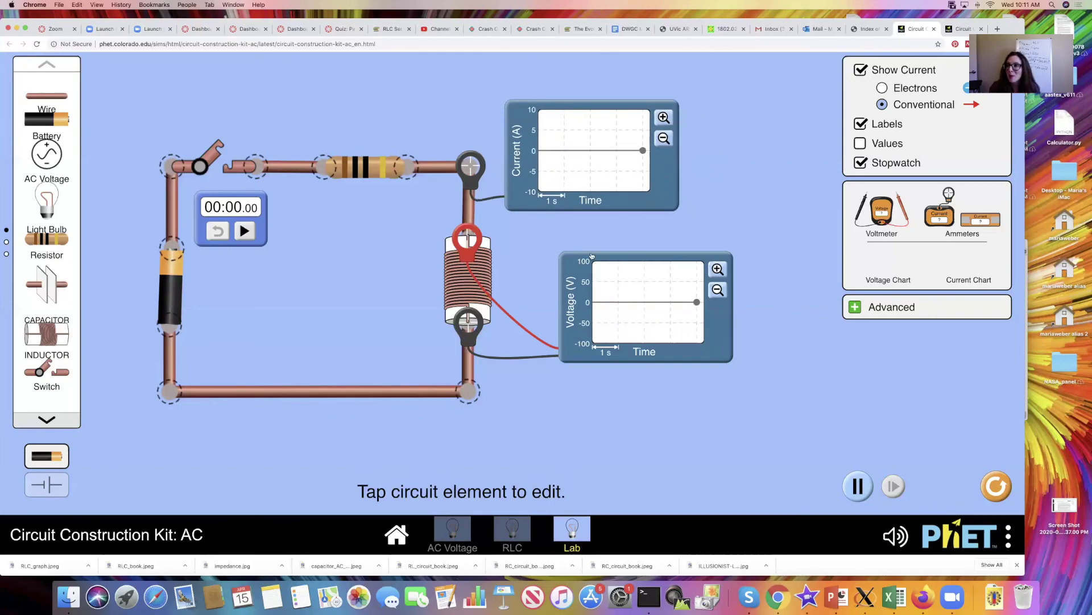